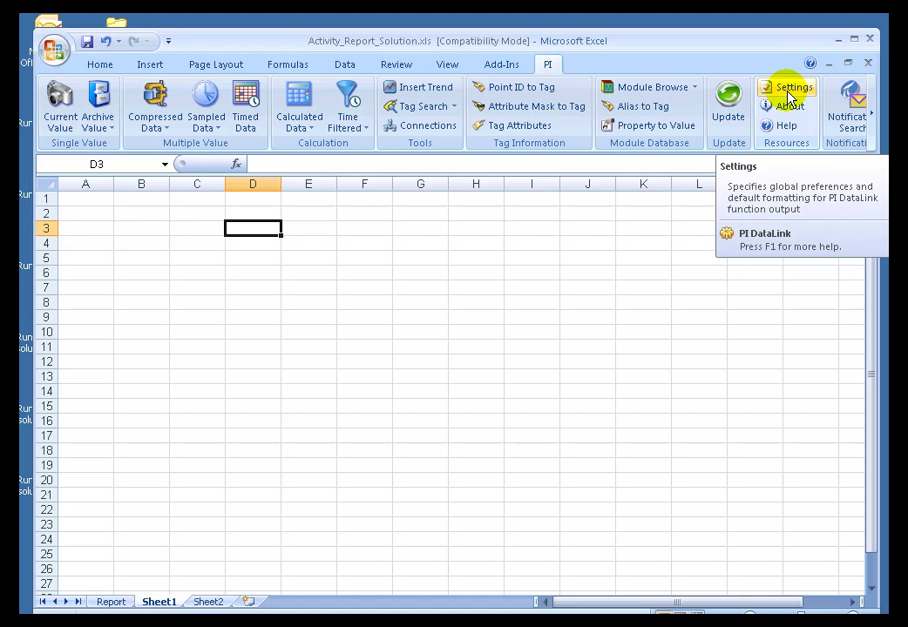
- With items set to copy in a column, search for tags matching cd* and insert CDEP158, CDM158 and CDT158 starting at Sheet1 cell C3
left_click(789, 96)
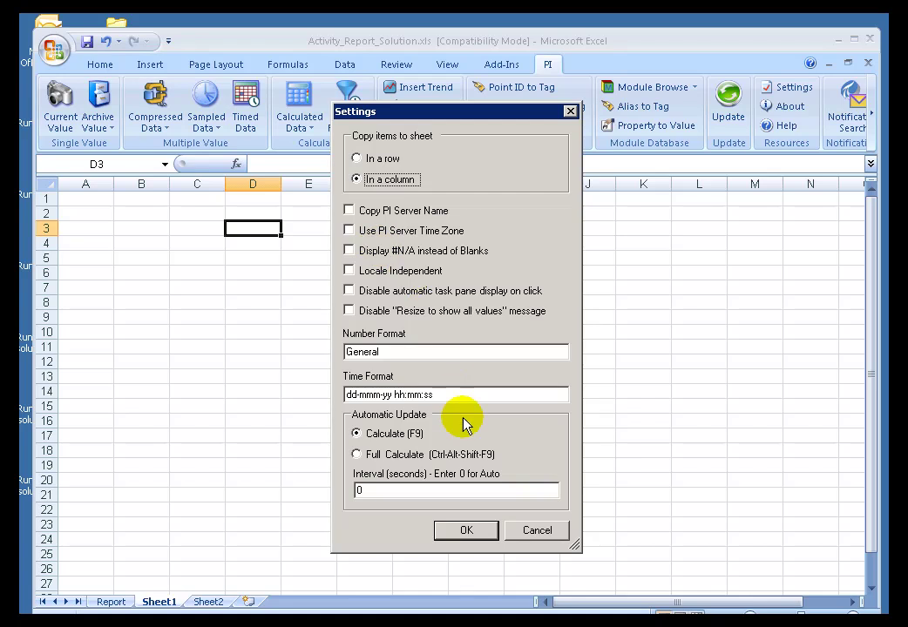
left_click(471, 533)
left_click(200, 231)
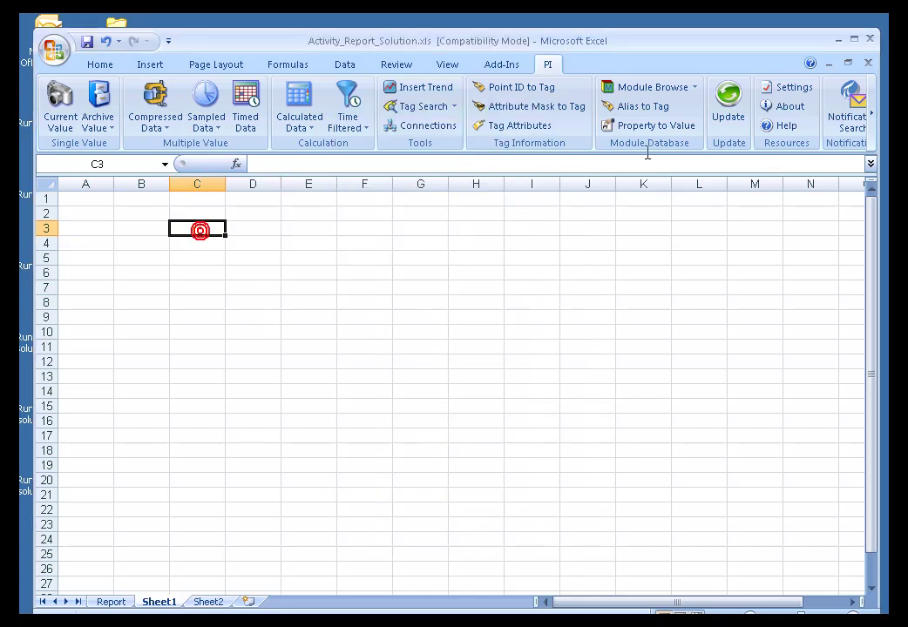
left_click(412, 109)
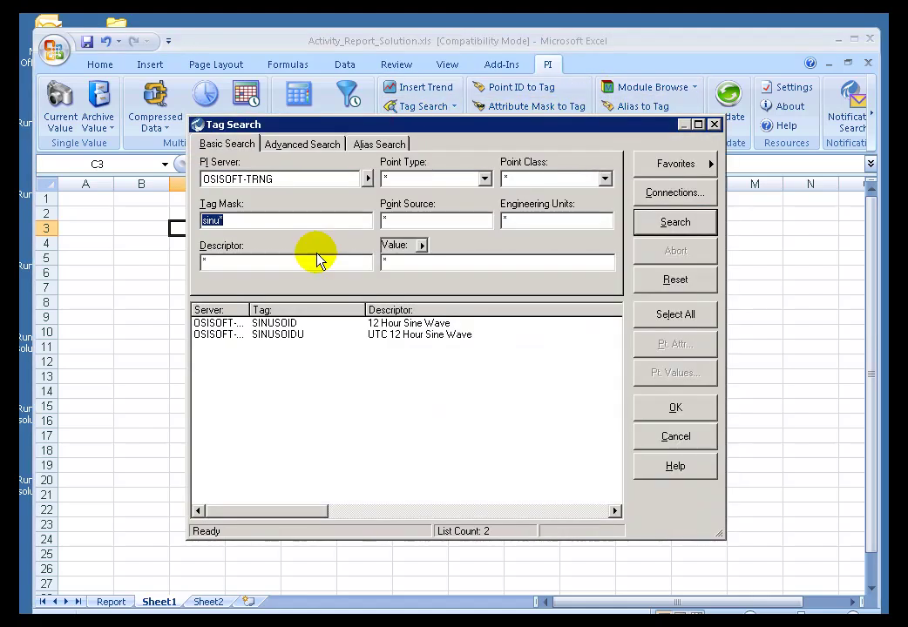
left_click(675, 280)
left_click(255, 222)
type("cd*")
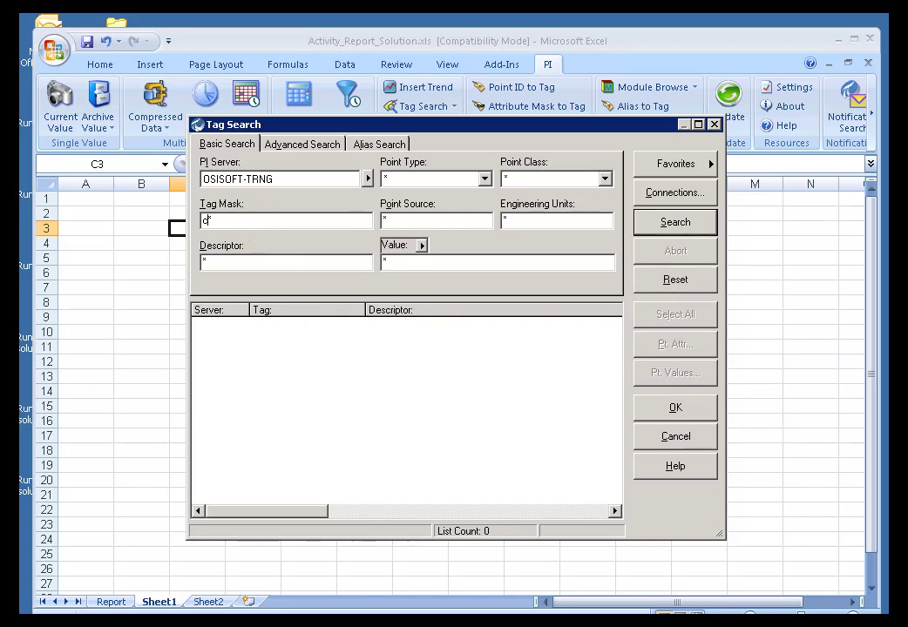
left_click(655, 230)
left_click(239, 346, "shift")
left_click(678, 408)
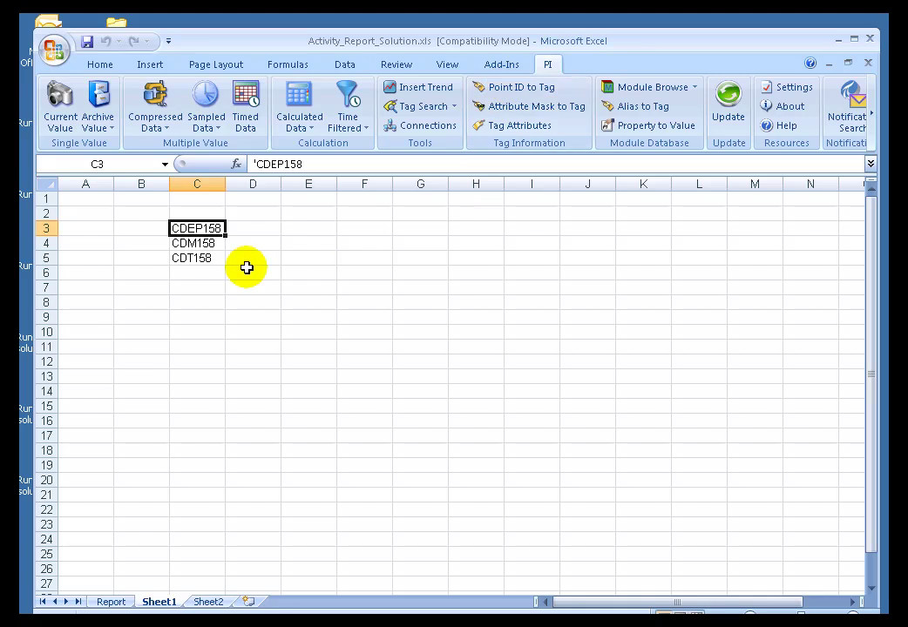
- Insert all tags matching cd* in a row starting at cell F3, leaving the default column setting as is
left_click(344, 230)
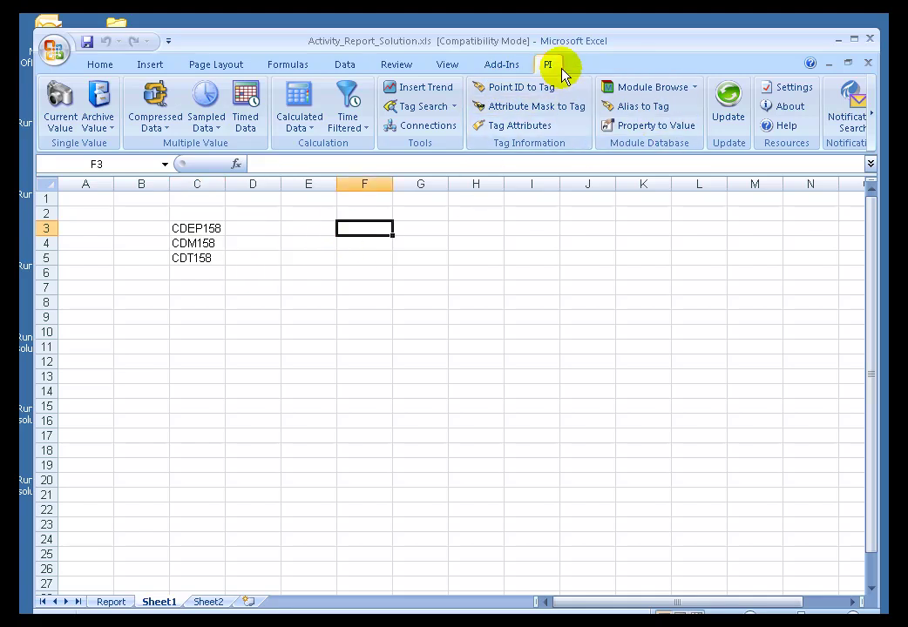
left_click(793, 87)
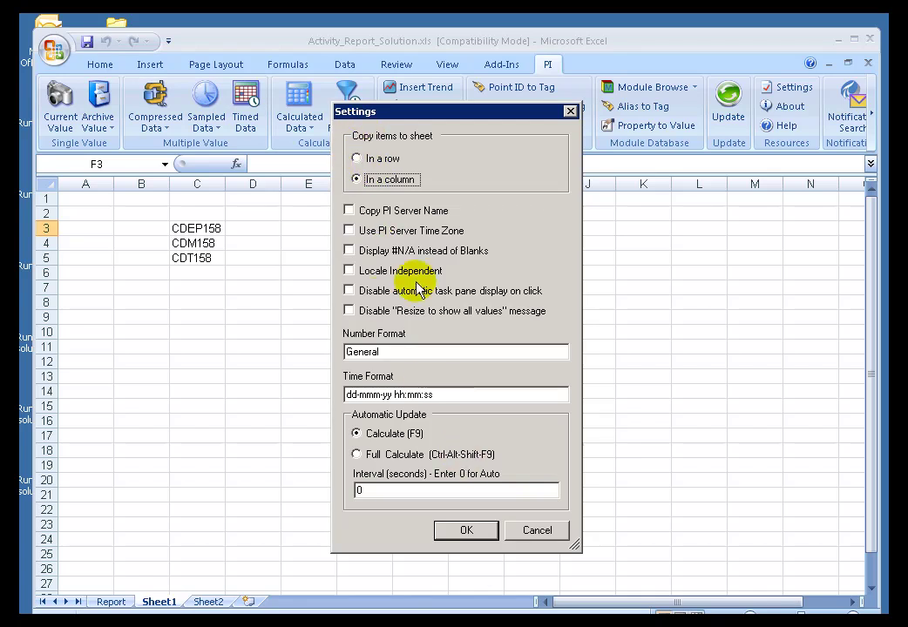
left_click(531, 536)
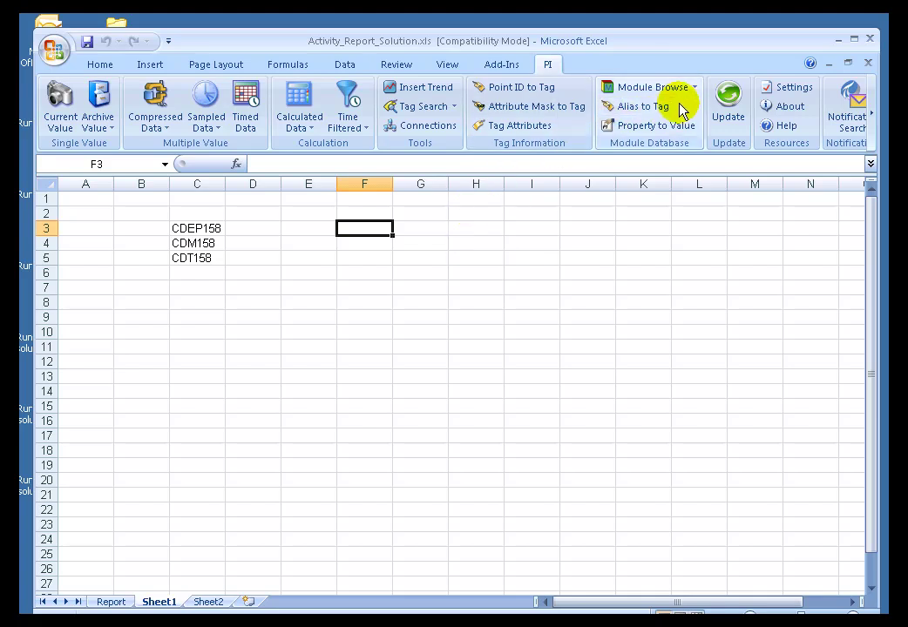
left_click(454, 108)
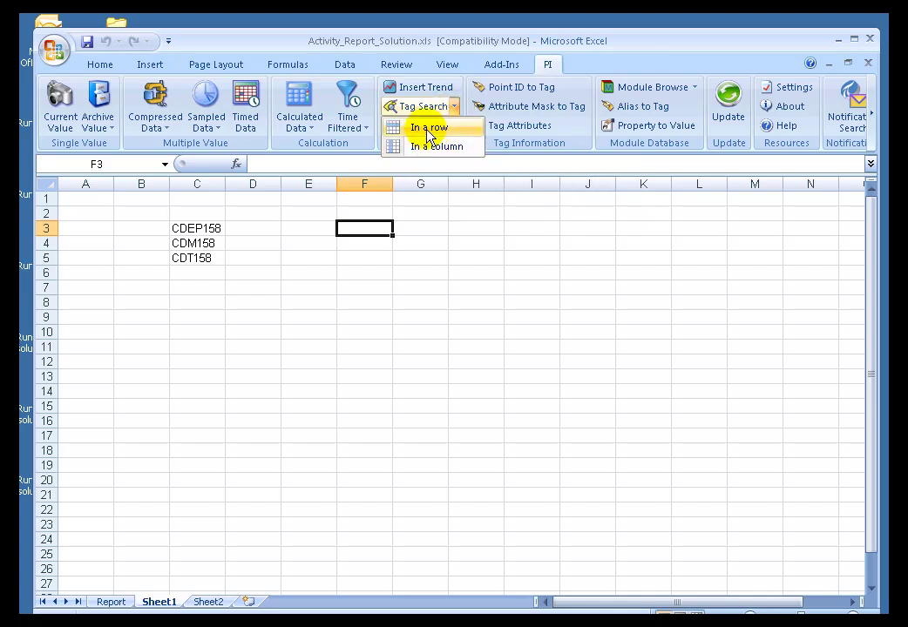
left_click(428, 133)
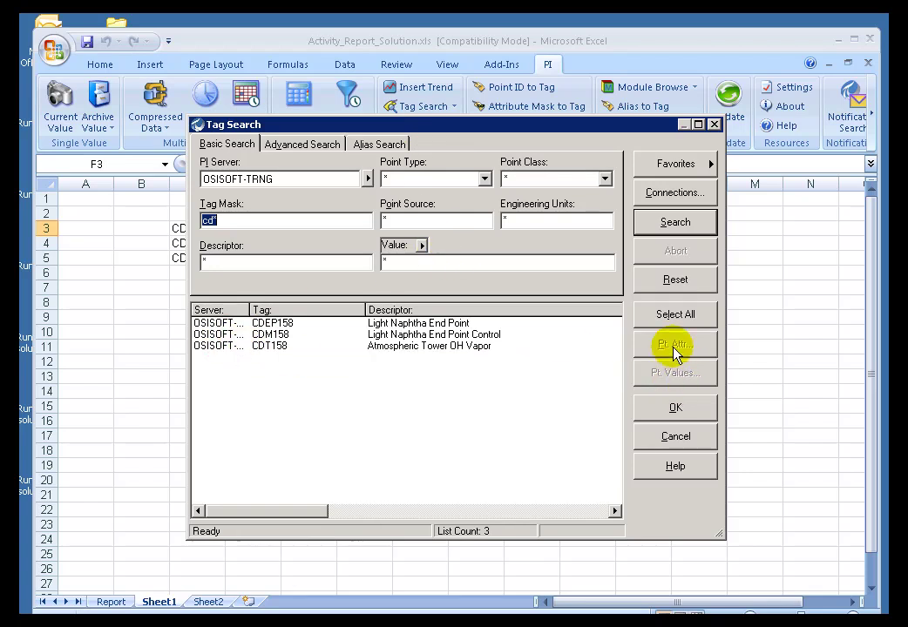
left_click(675, 315)
left_click(677, 407)
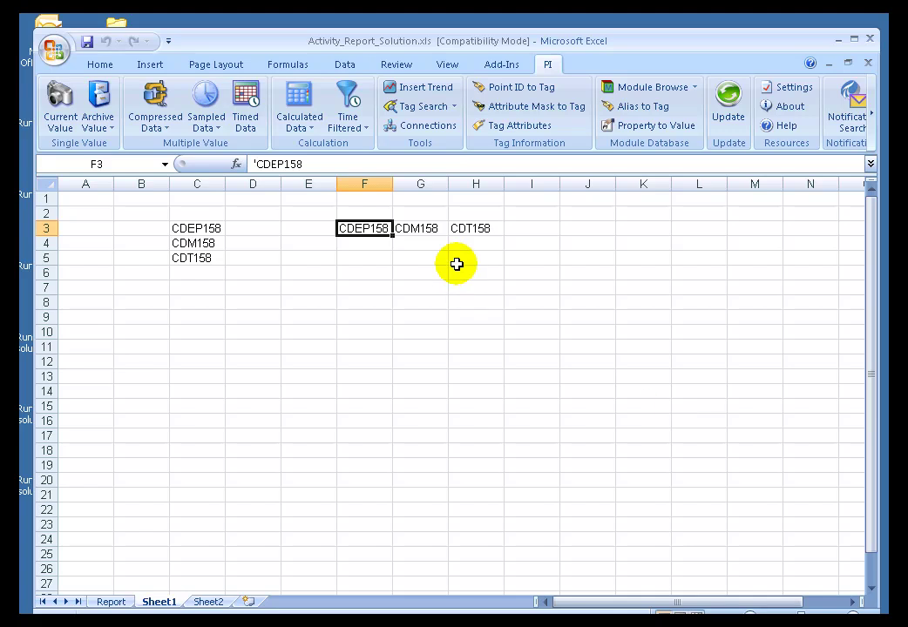
- Clear the row of tags from cells F3 to H3
left_click_drag(383, 228, 475, 231)
key("Delete")
left_click(532, 258)
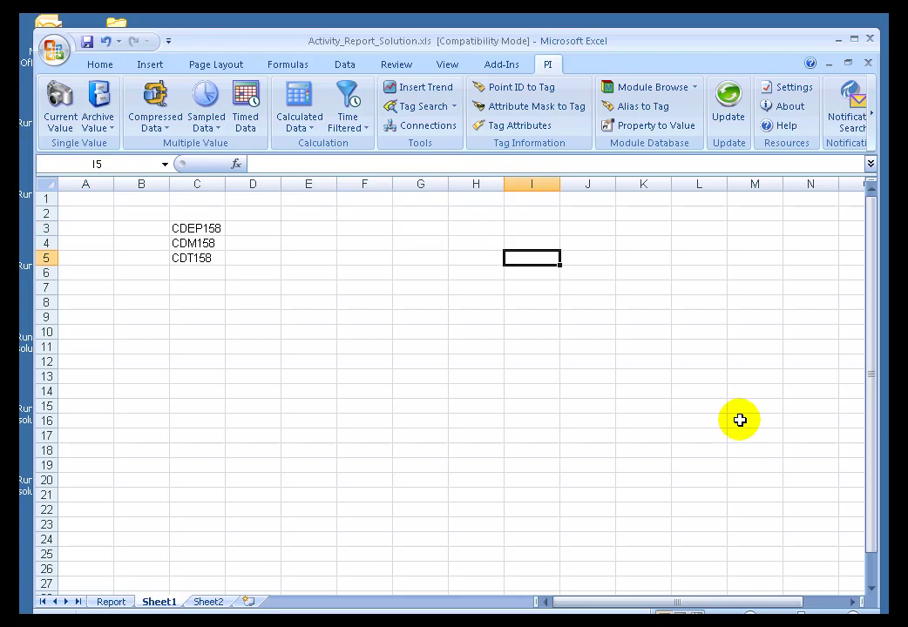
- Review the PI DataLink settings, and examine the start time, end time and compressed data output of the sinusoid tag on Sheet2
left_click(793, 88)
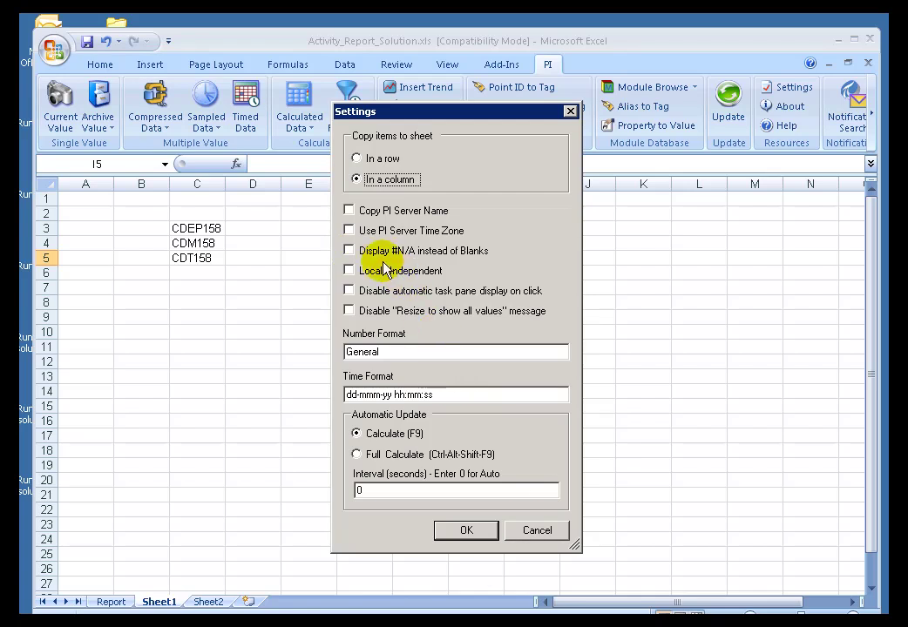
left_click(531, 530)
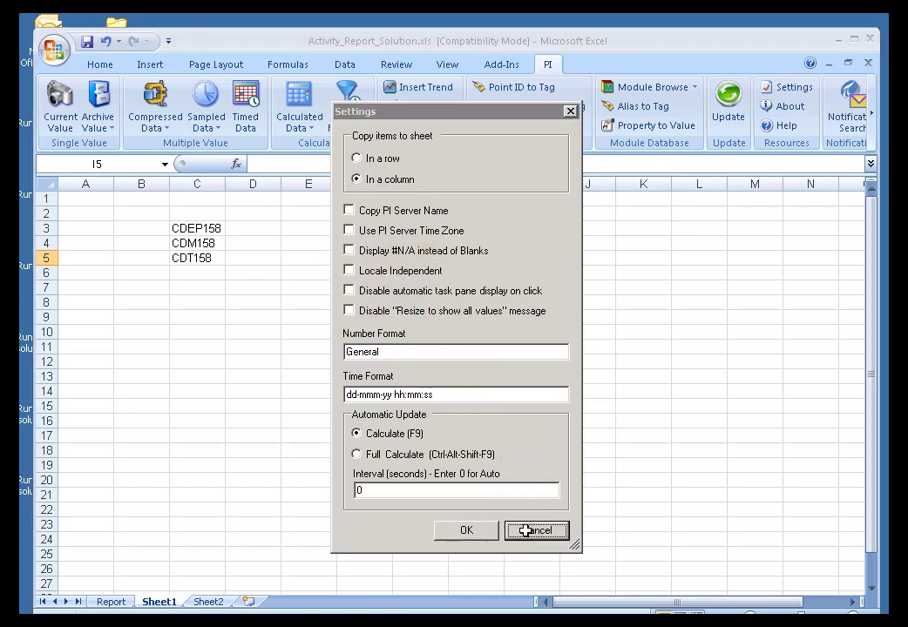
left_click(209, 602)
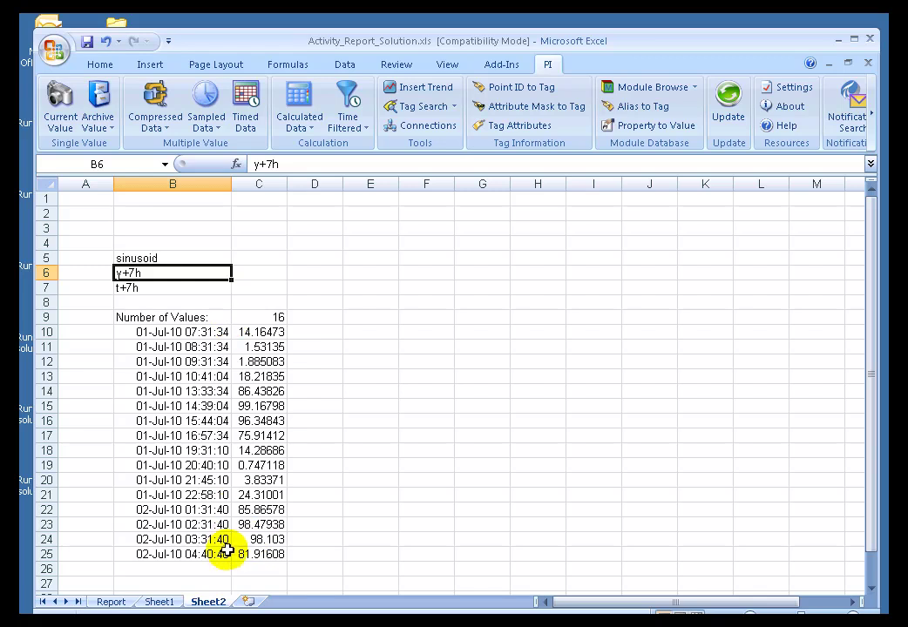
left_click(149, 289)
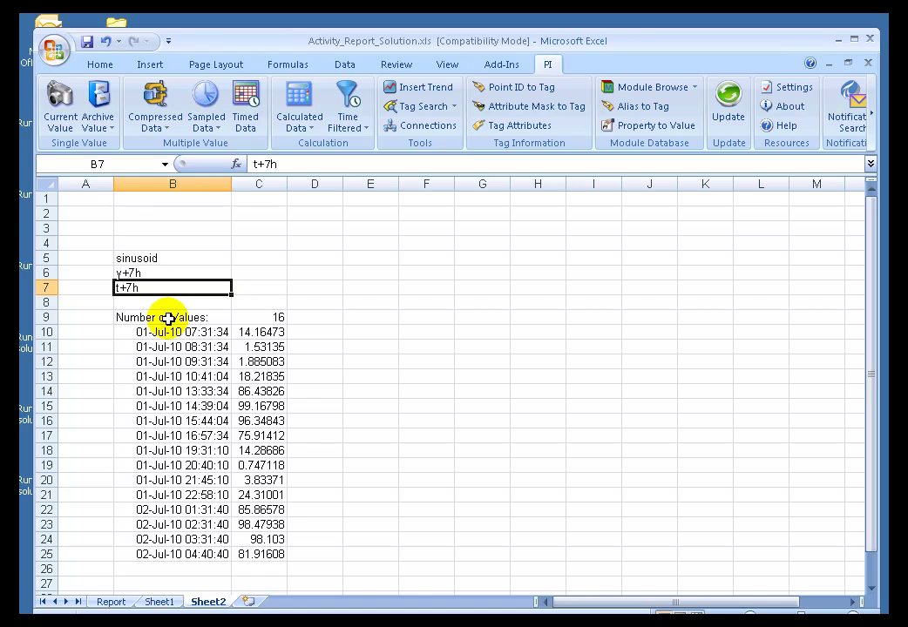
left_click(140, 273)
left_click(142, 287)
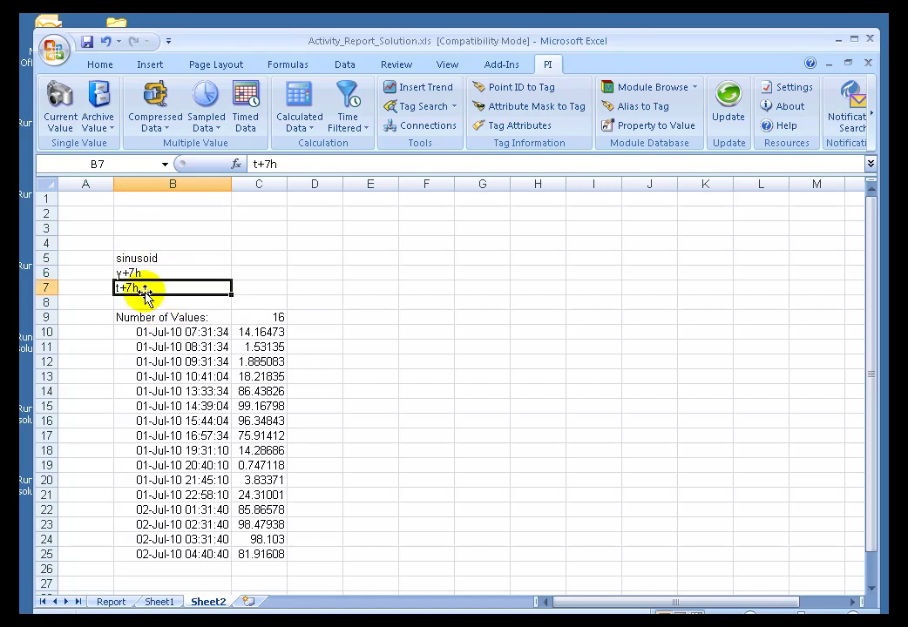
left_click(188, 317)
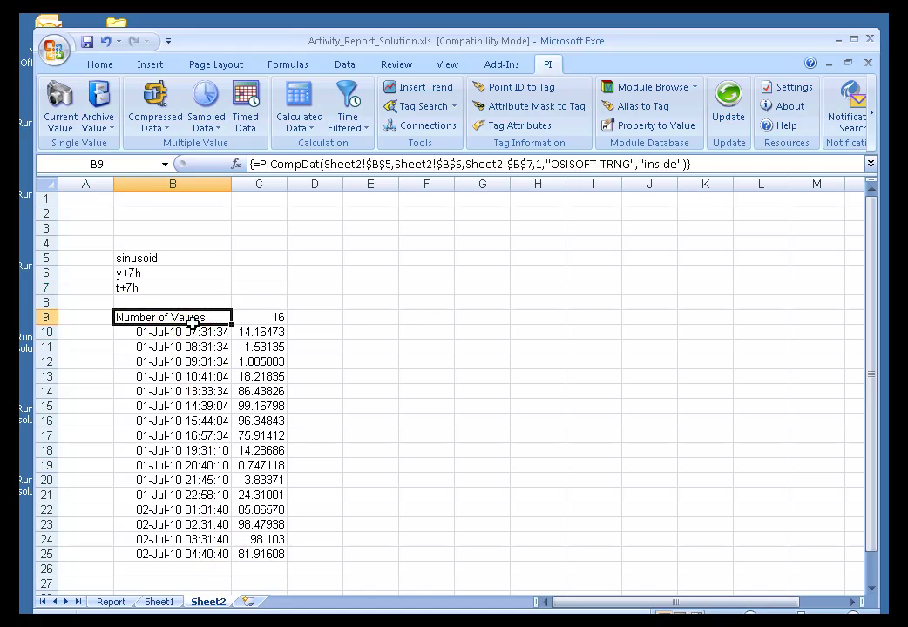
left_click(254, 542)
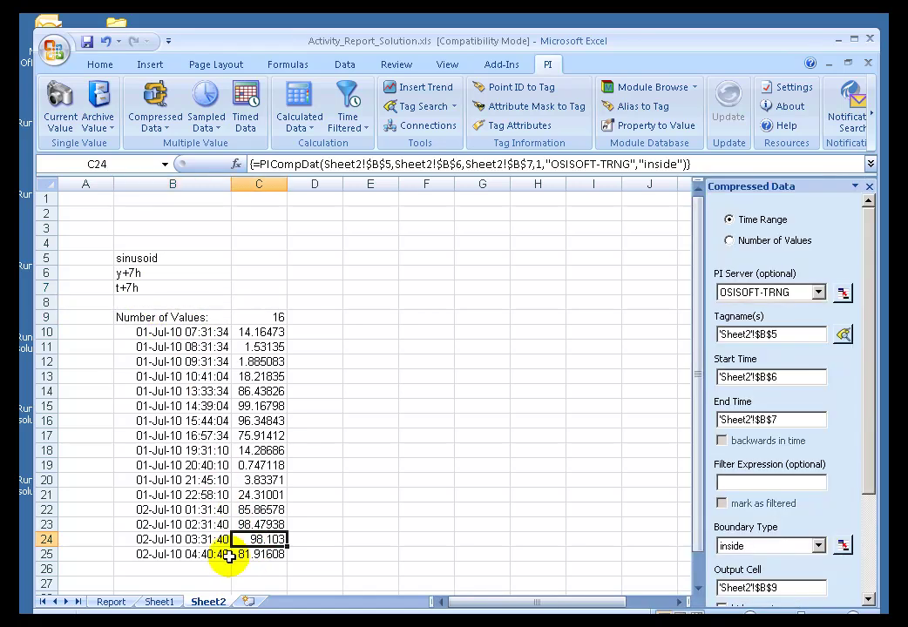
left_click(218, 553)
left_click(165, 318)
- Set the end time in cell B7 of Sheet2 to Y+15h
left_click(139, 288)
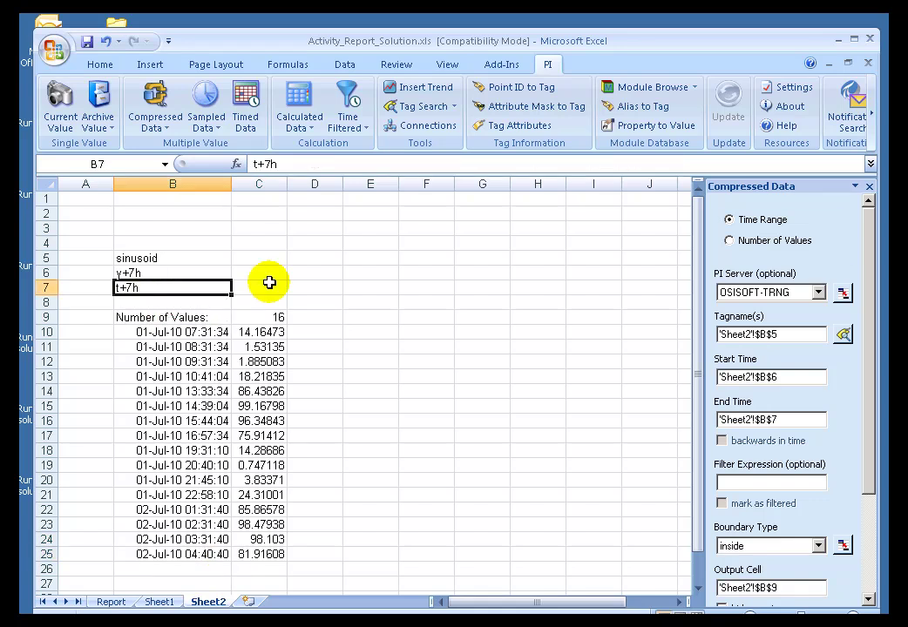
type("Y")
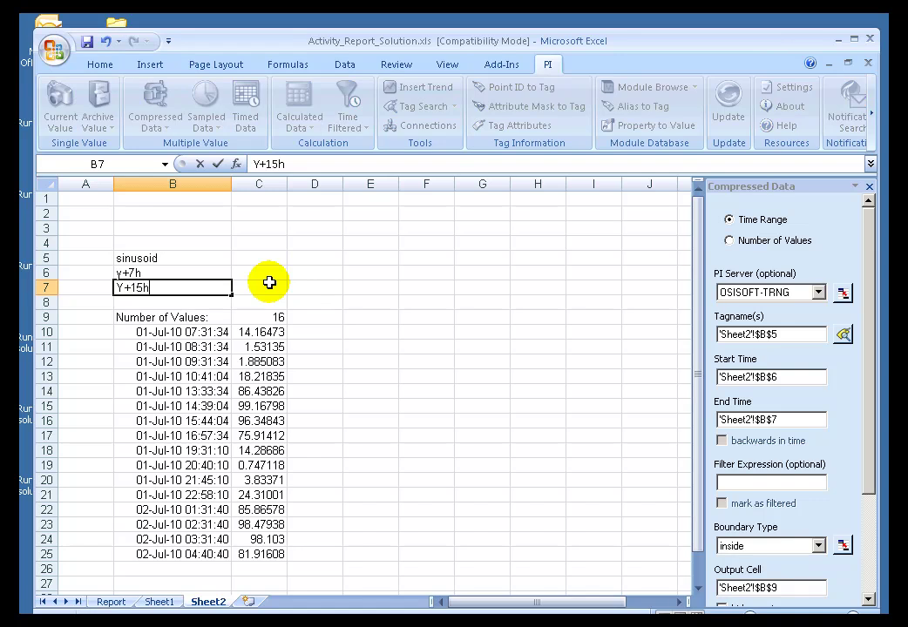
key("Return")
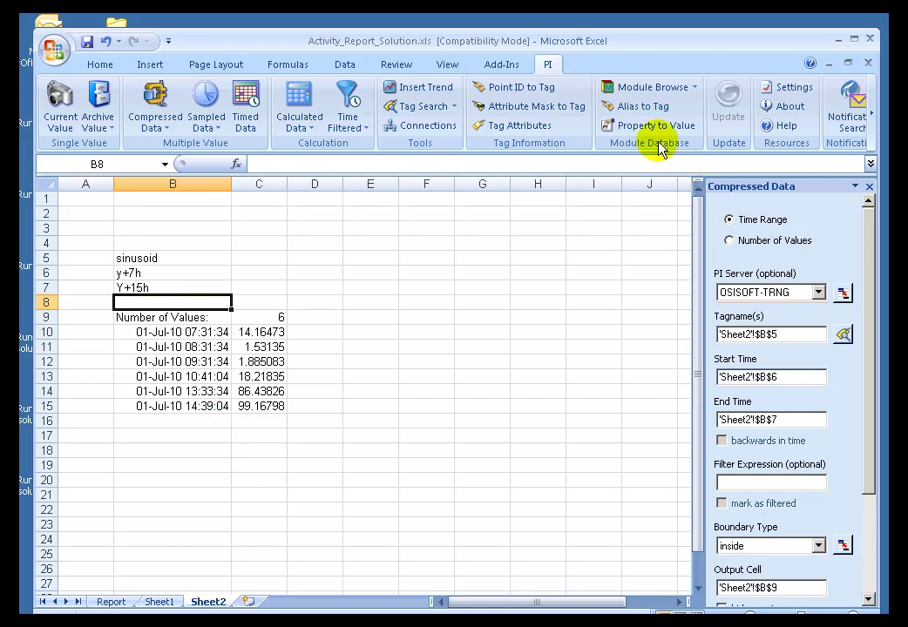
- Enable the PI DataLink setting that displays #N/A instead of blanks
left_click(788, 89)
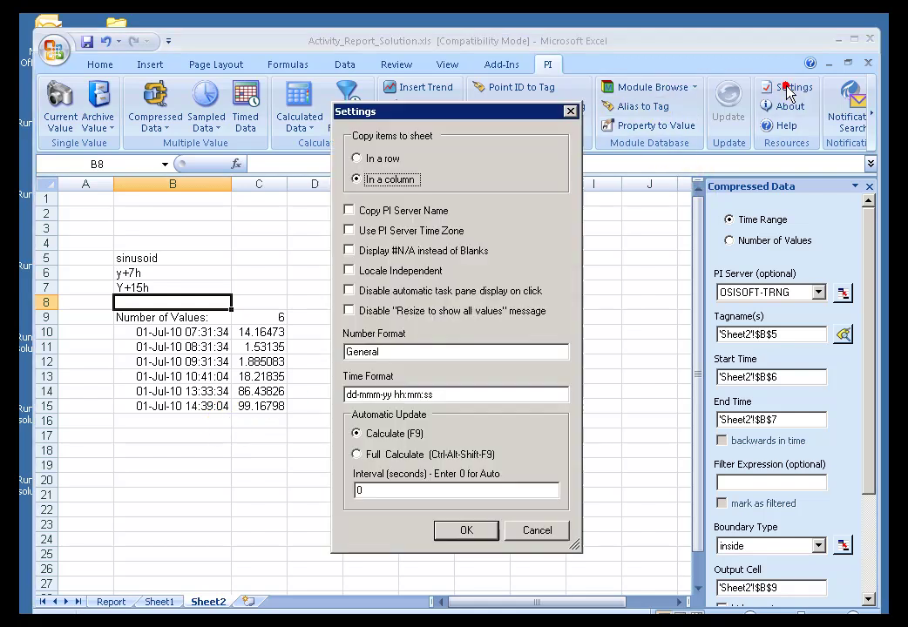
left_click(348, 251)
left_click(475, 530)
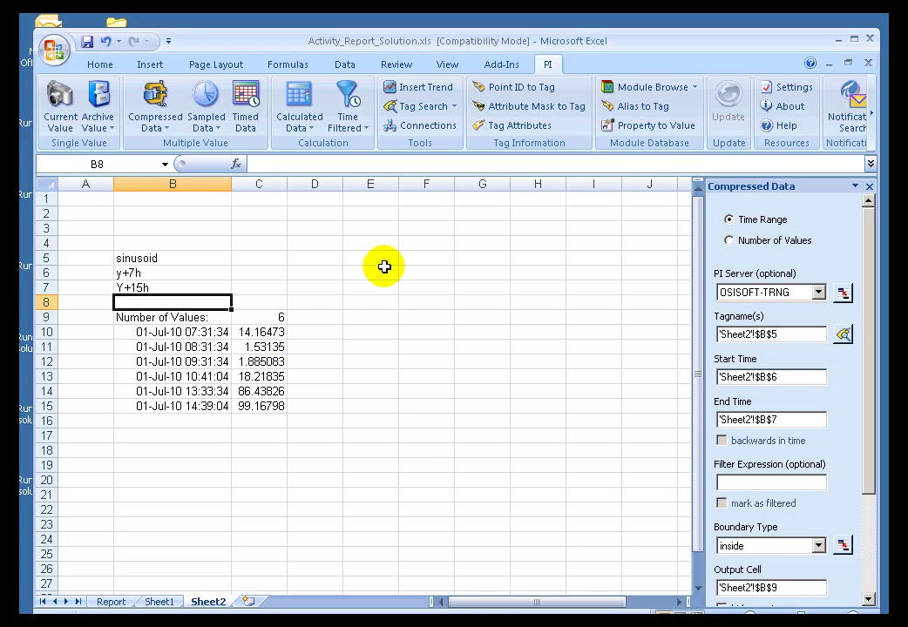
- Restore the end time in cell B7 to t+7h
left_click(146, 288)
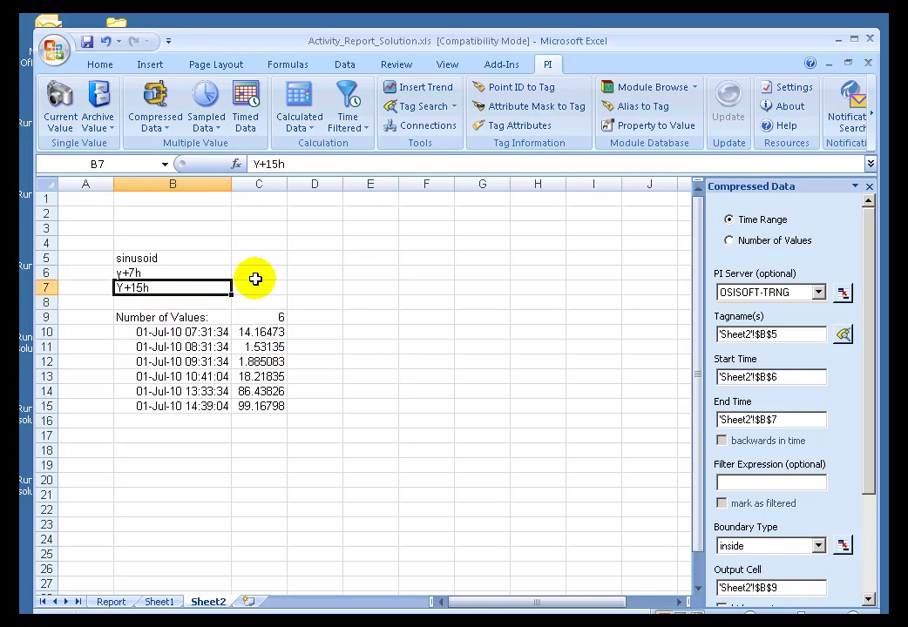
type("t+7h")
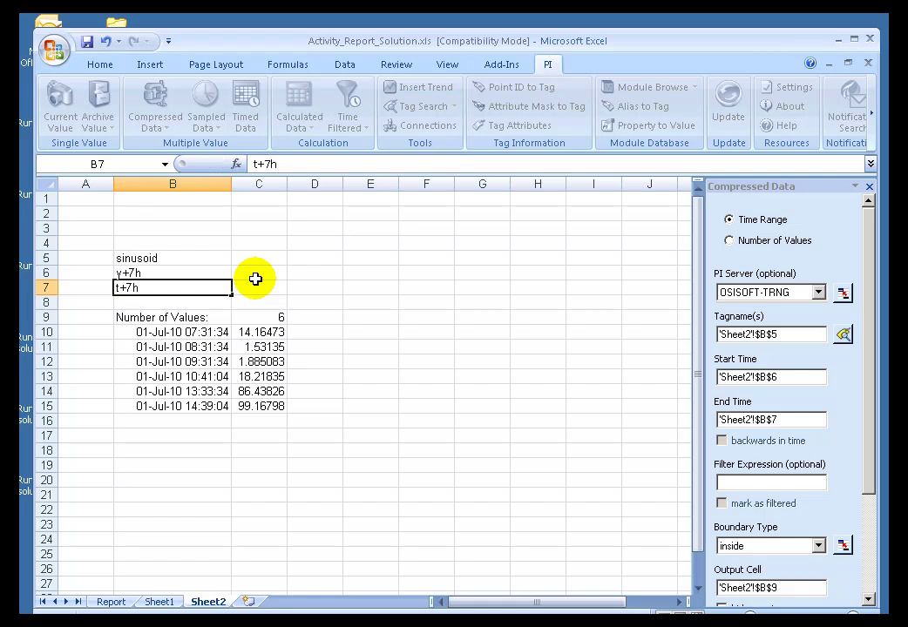
key("Return")
- Shorten the compressed data time range by setting the end time in B7 to y+15h
key("Up")
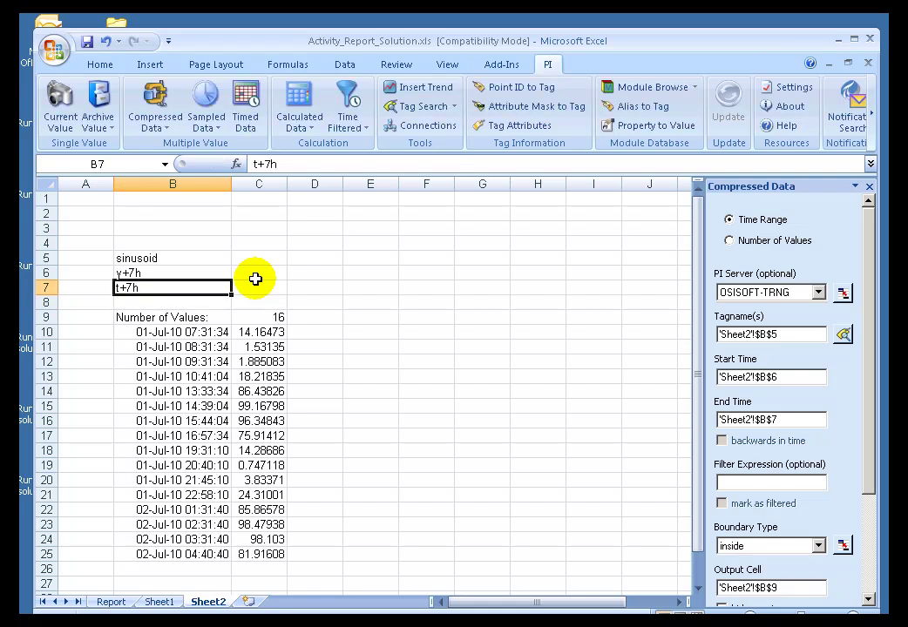
type("y+")
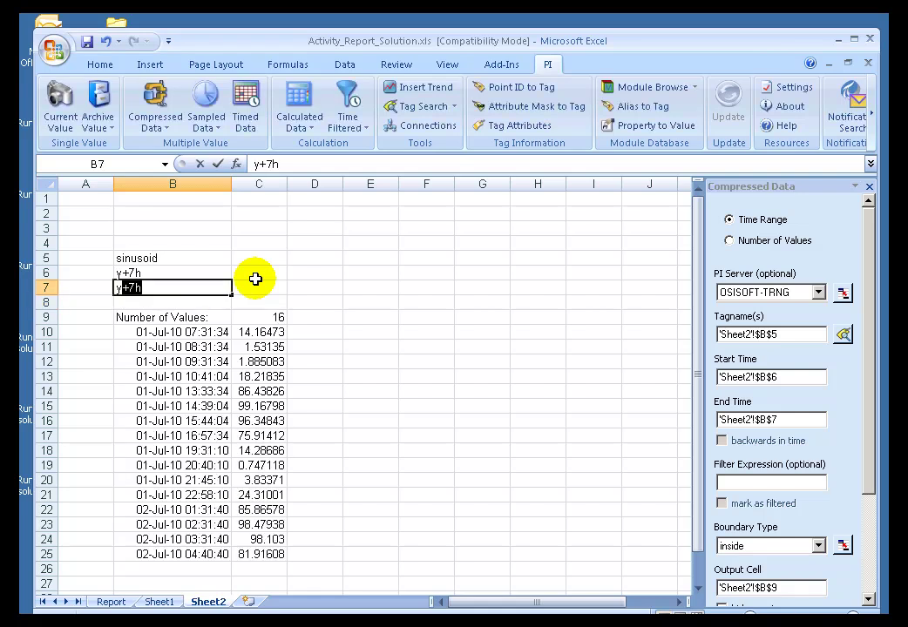
key("Return")
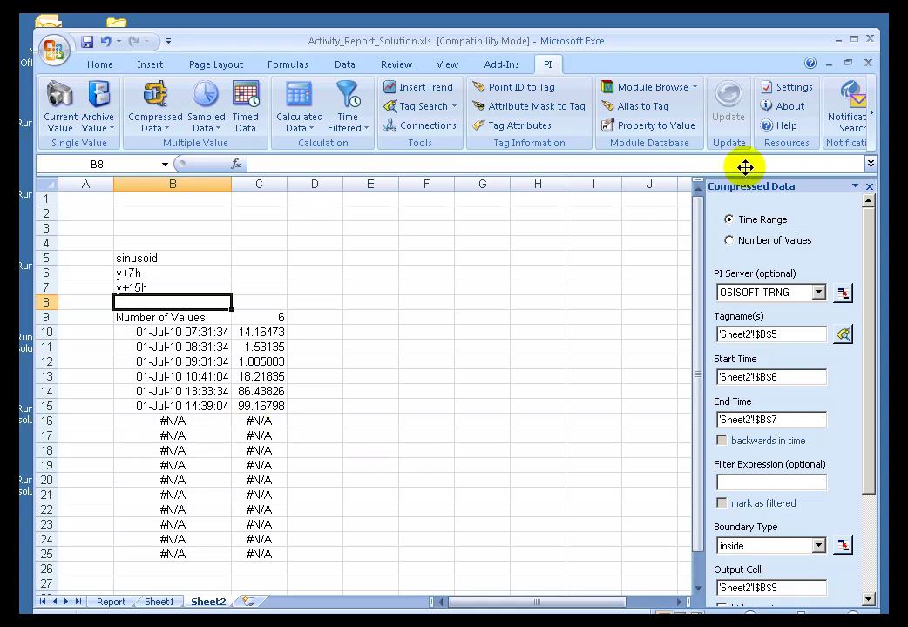
- Review the "Resize to show all values" message setting, and examine the time range cells and the extent of the compressed data array
left_click(787, 89)
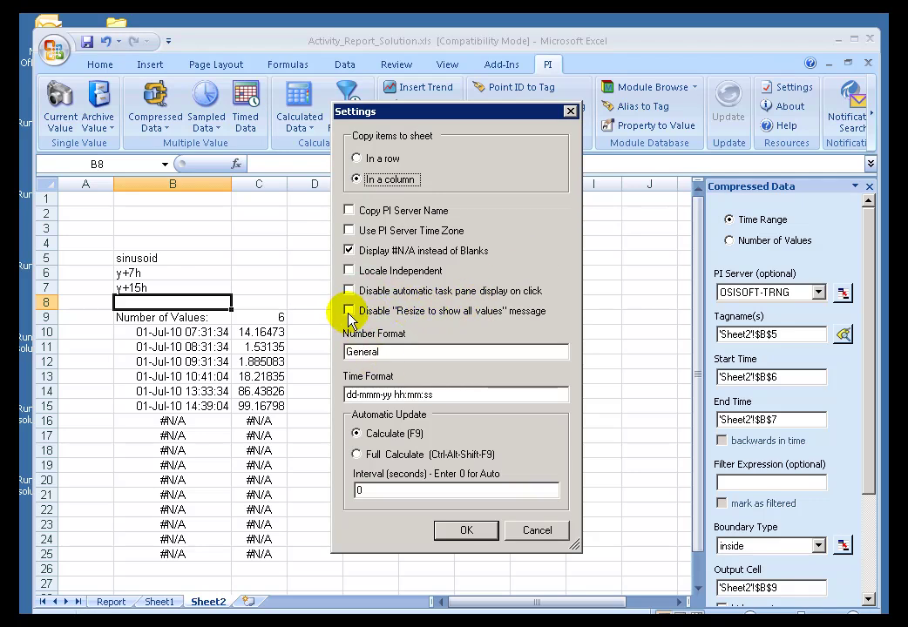
left_click(467, 532)
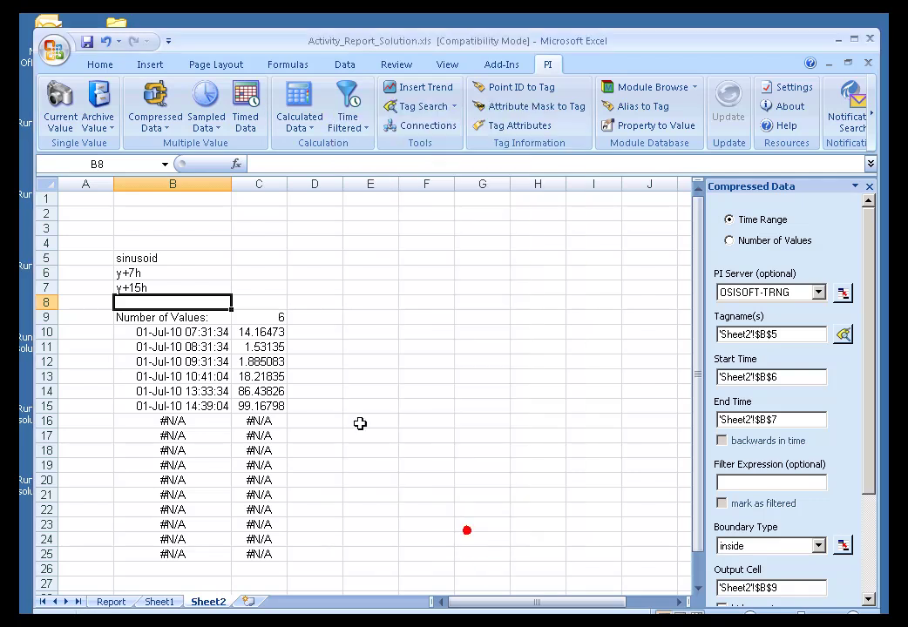
left_click(143, 288)
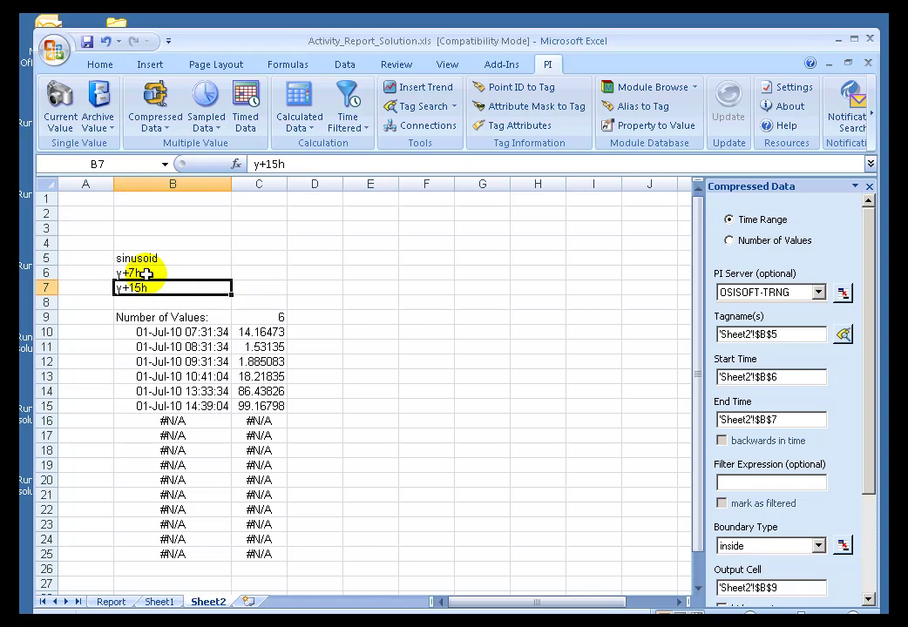
left_click(147, 274)
left_click(145, 288)
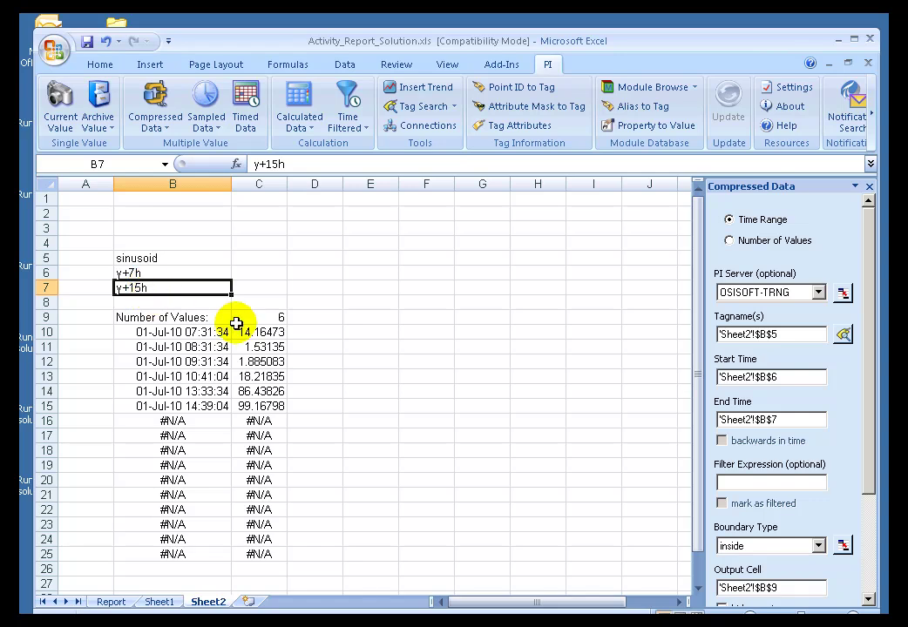
left_click(187, 319)
left_click(196, 371)
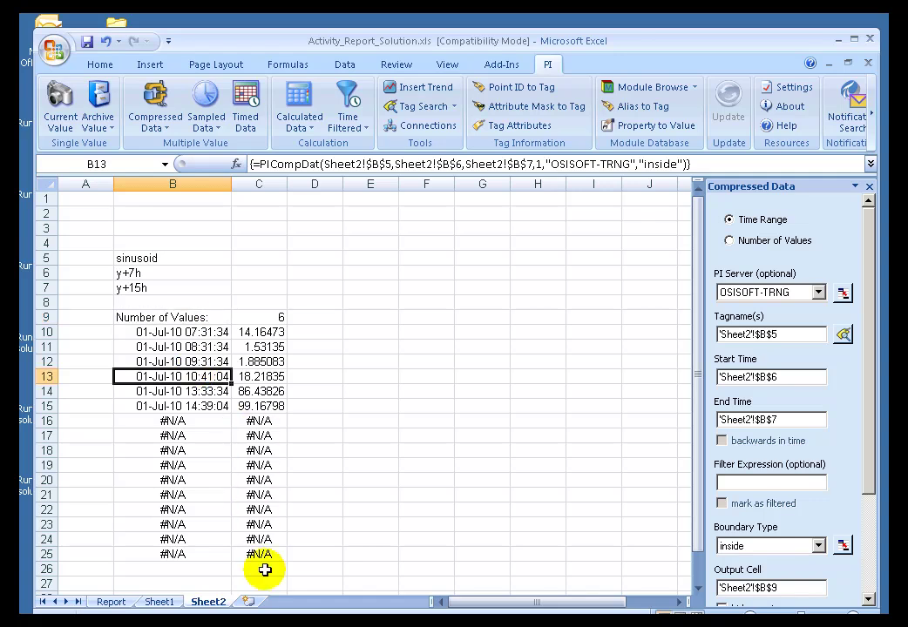
left_click(263, 569)
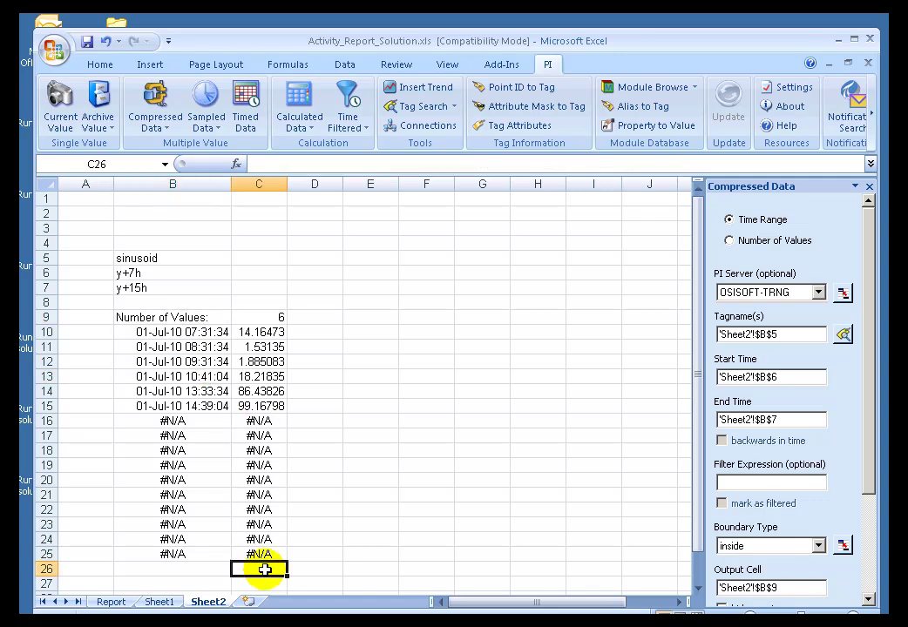
- Extend the compressed data time range to the current time by setting the end time in cell B7 to *
left_click(189, 332)
left_click(274, 551)
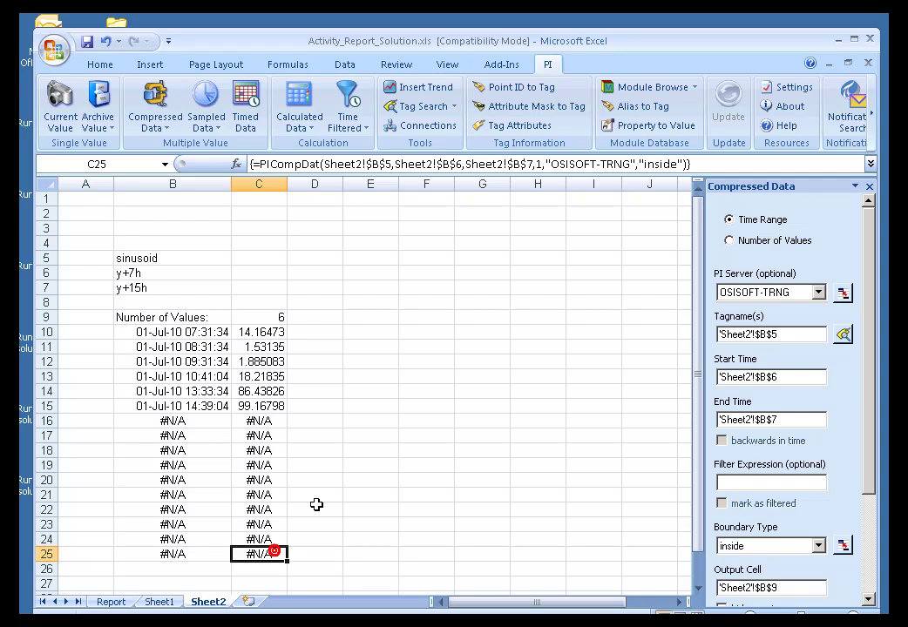
left_click(132, 286)
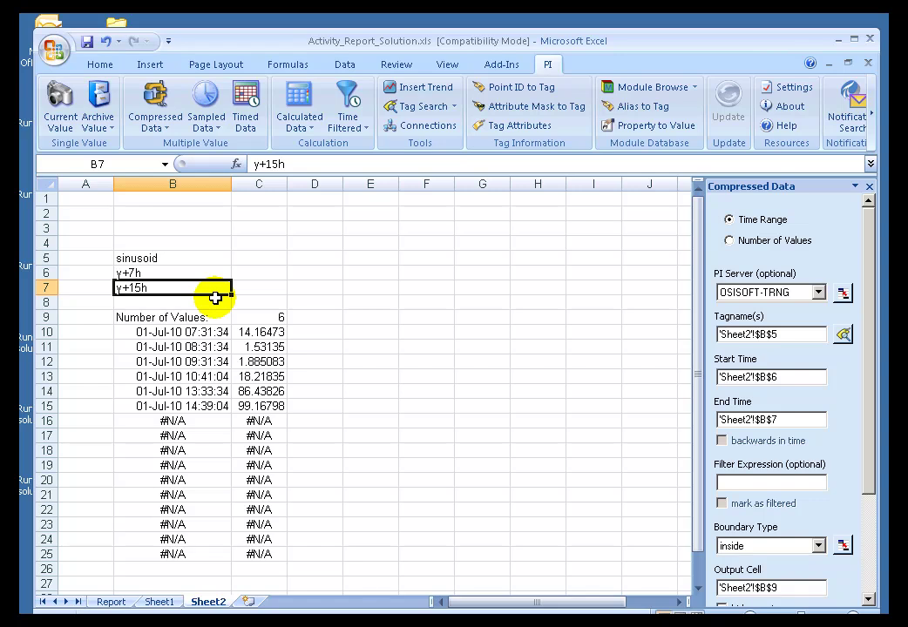
type("*")
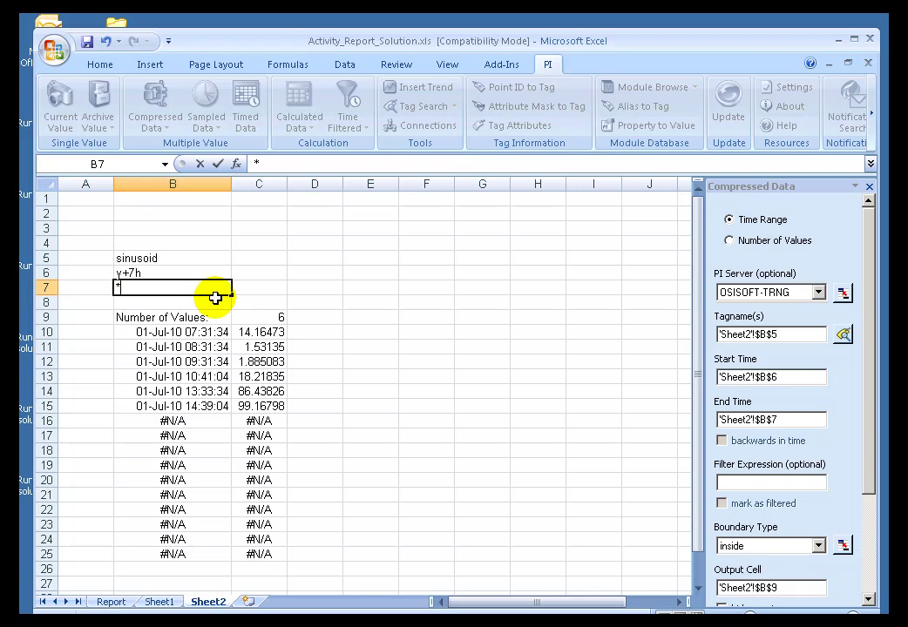
key("Return")
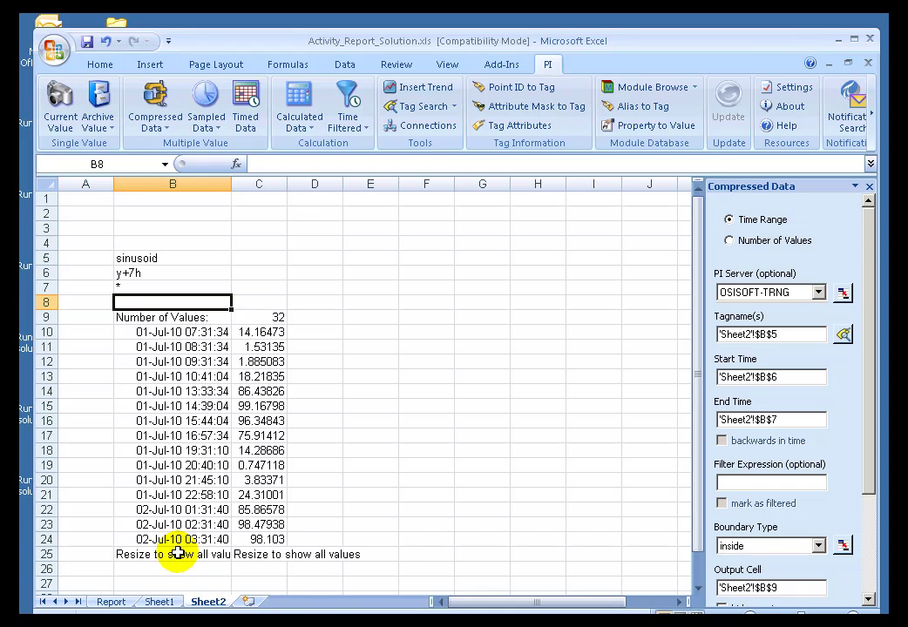
- Look up the Recalculate (Resize) Function option for the compressed data array starting in cell B9, without applying it
left_click(174, 316)
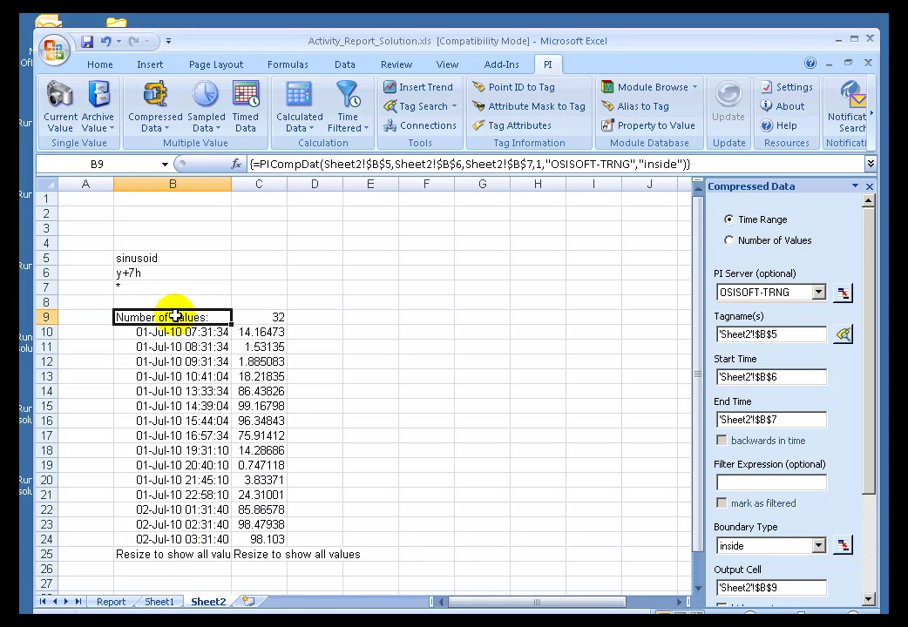
right_click(175, 315)
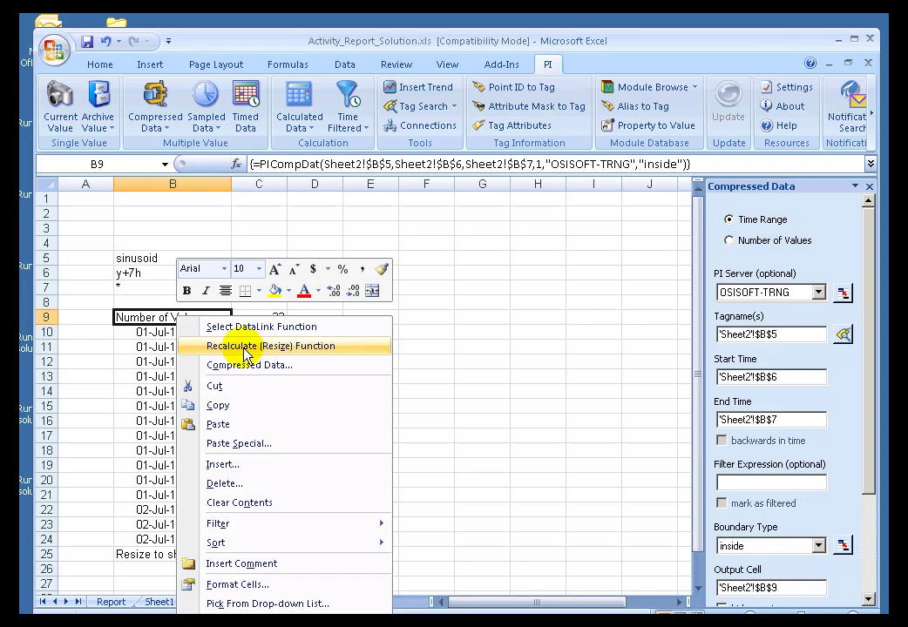
left_click(357, 326)
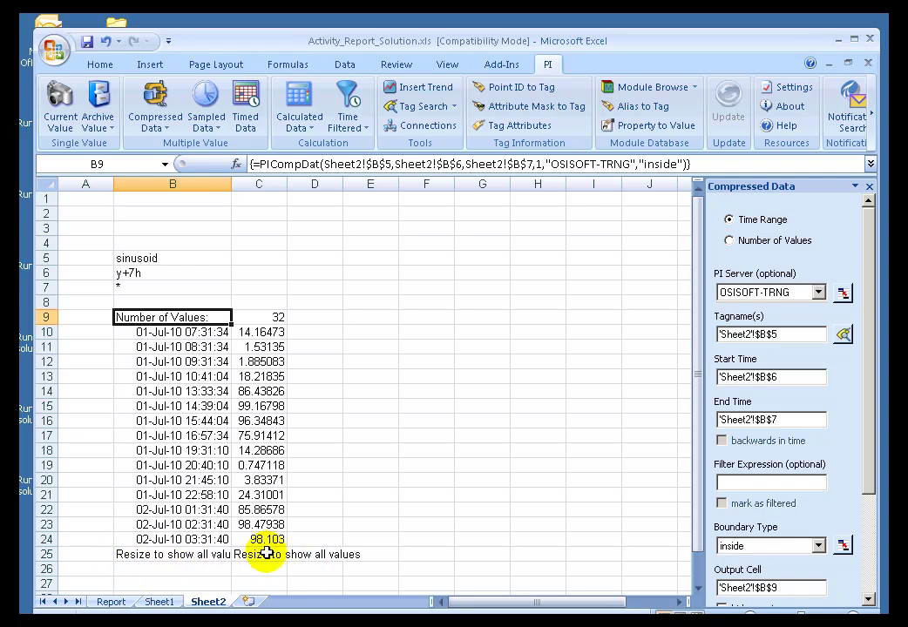
- Set the compressed data end time in cell B7 back to t+7h
left_click(136, 289)
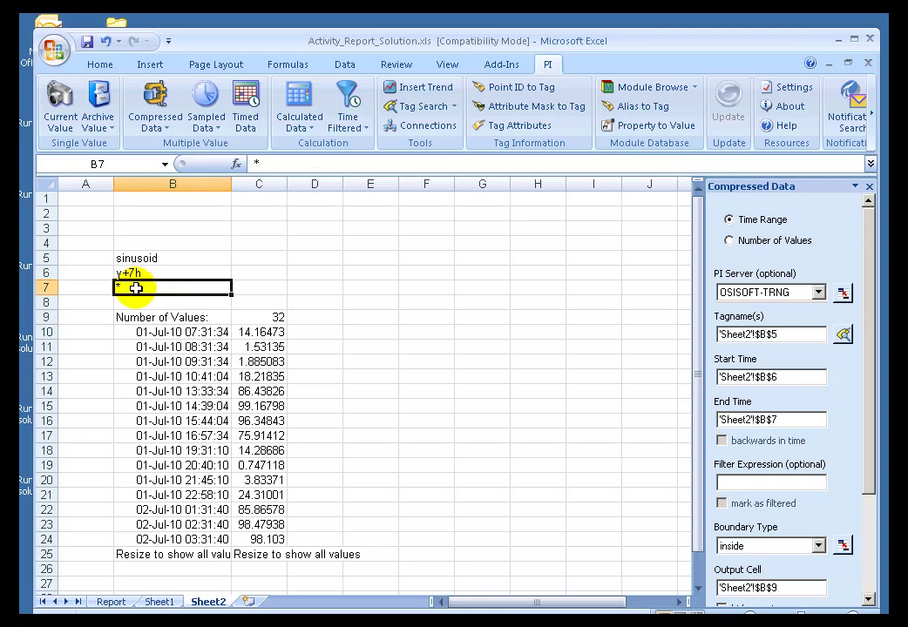
type("t")
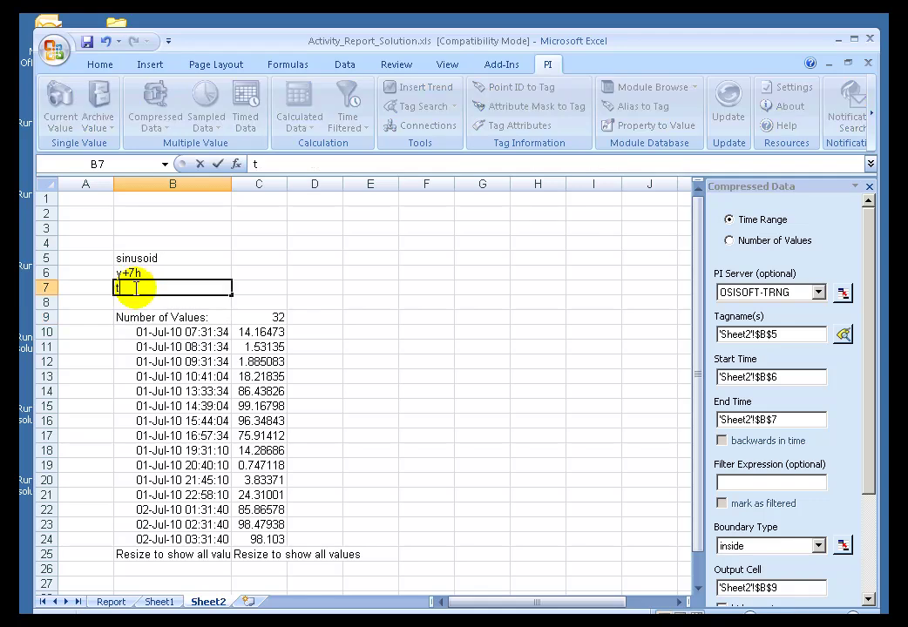
type("+7h")
key("Return")
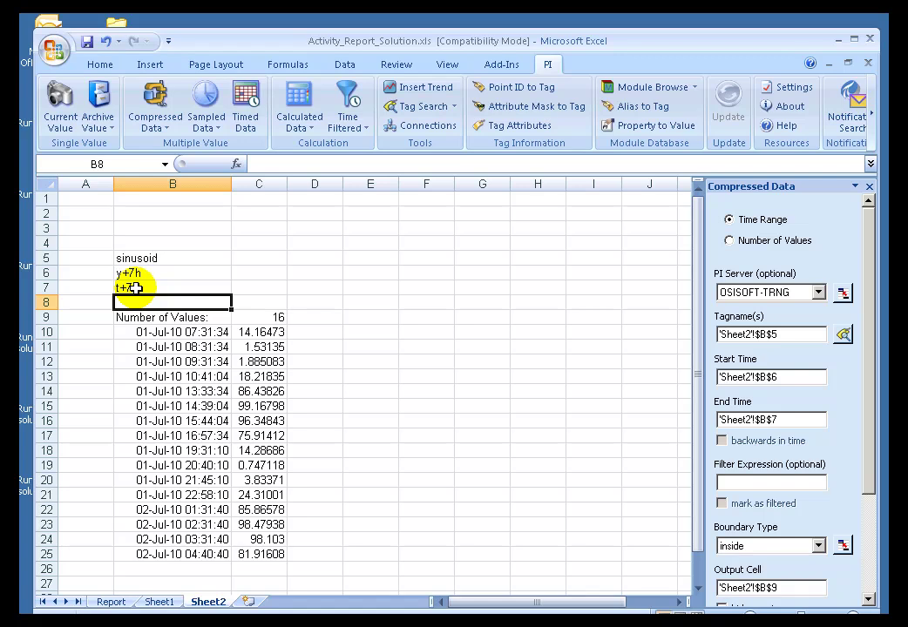
- Disable the "Resize to show all values" message in the PI DataLink settings
left_click(791, 94)
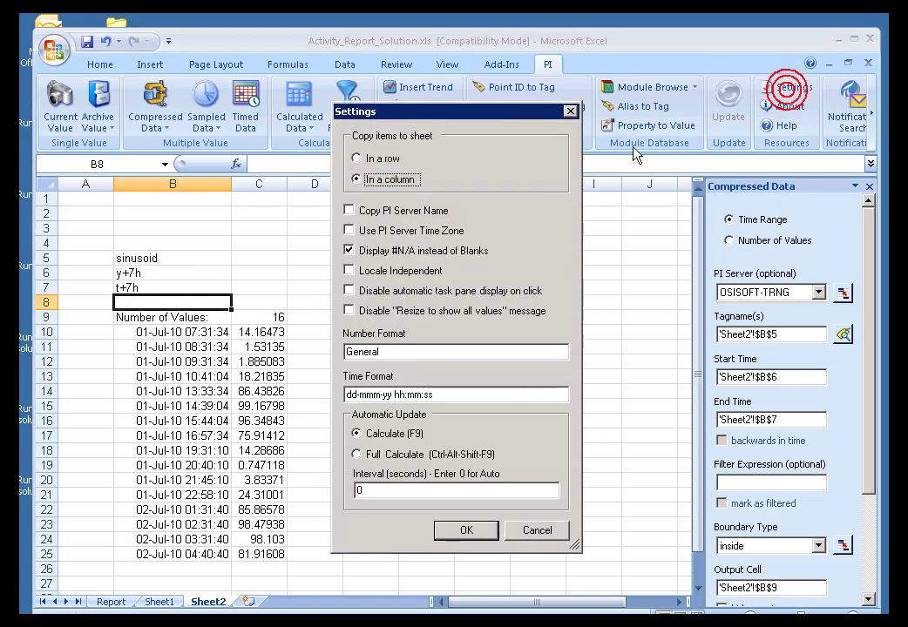
left_click(349, 312)
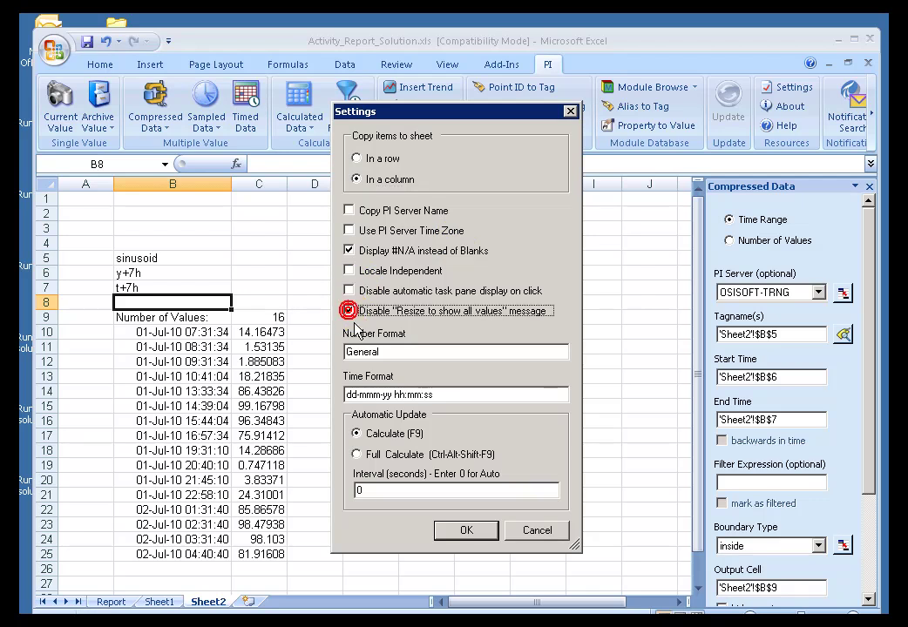
left_click(465, 531)
- Change the end time in cell B7 to * so the compressed data range extends beyond the existing array
left_click(146, 288)
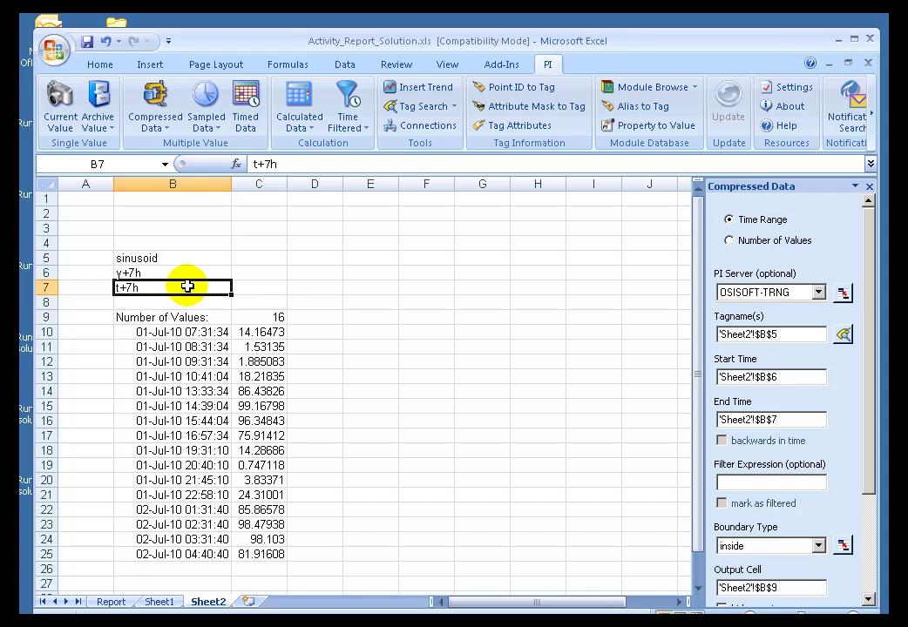
type("*")
key("Return")
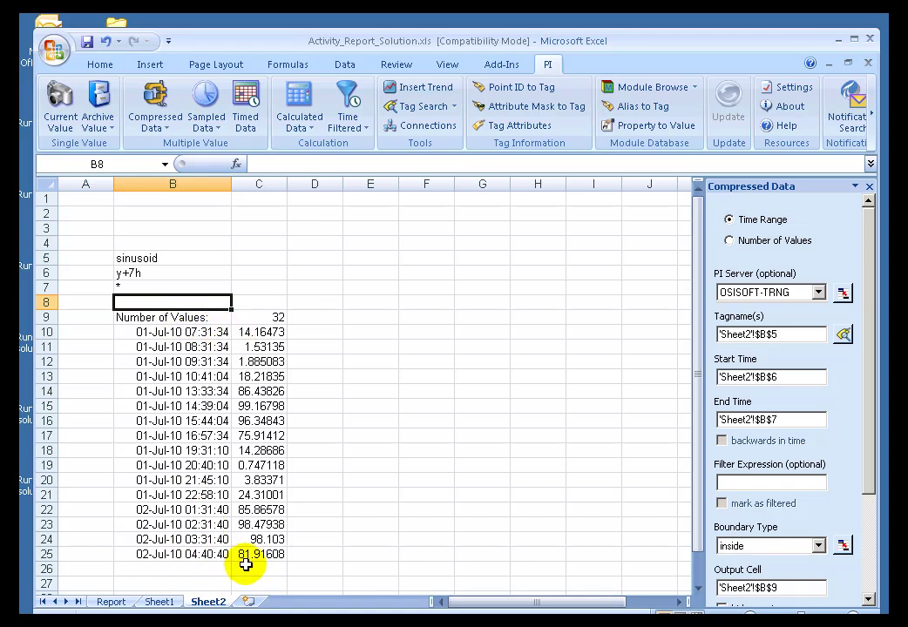
left_click(136, 285)
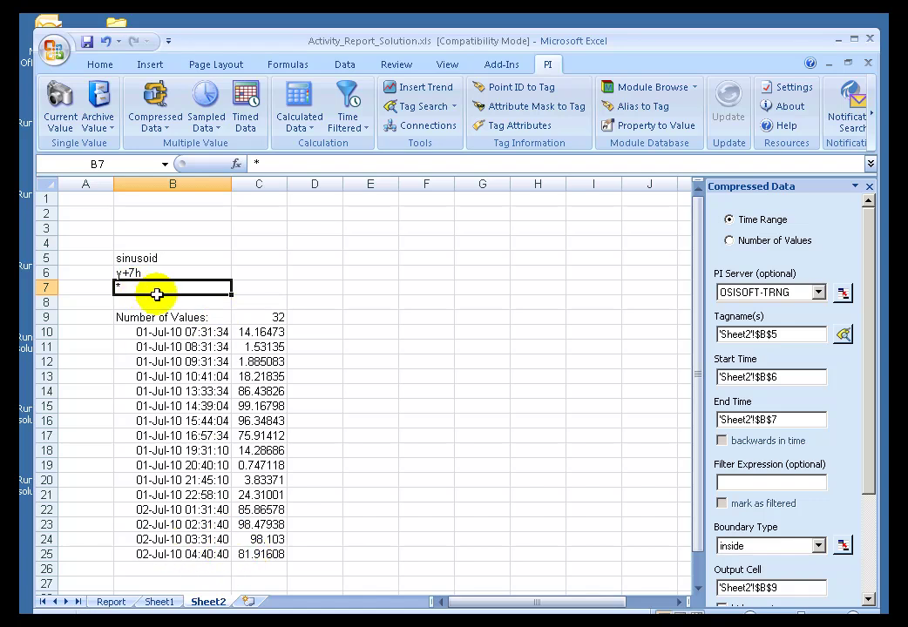
key("Return")
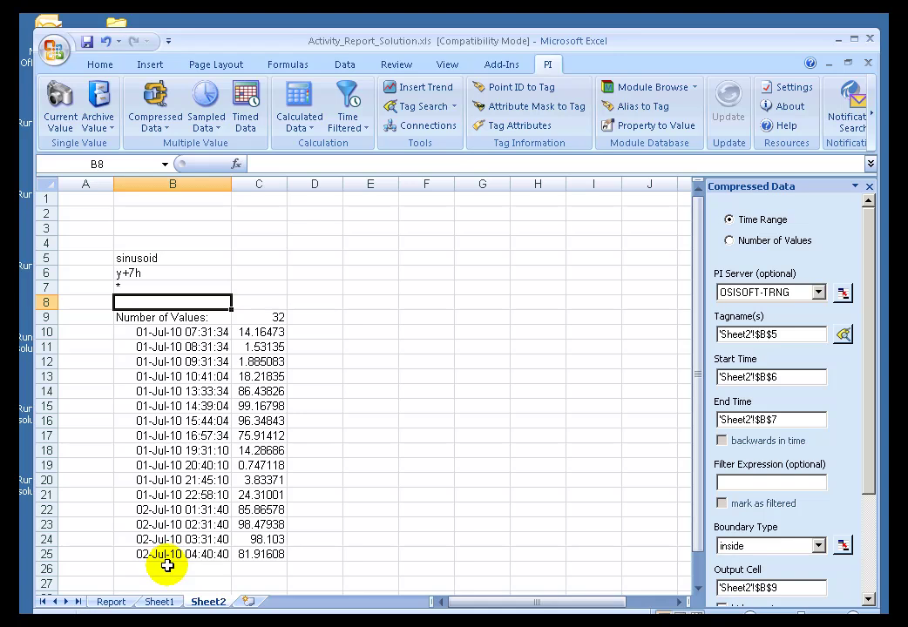
- Re-enable the "Resize to show all values" message by clearing its disable option in the PI DataLink settings
left_click(788, 87)
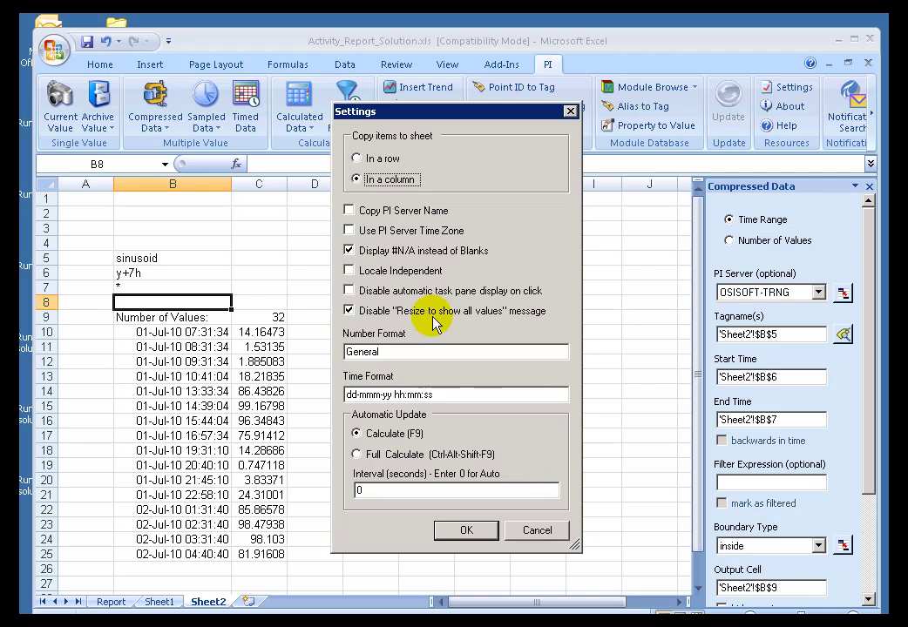
left_click(348, 311)
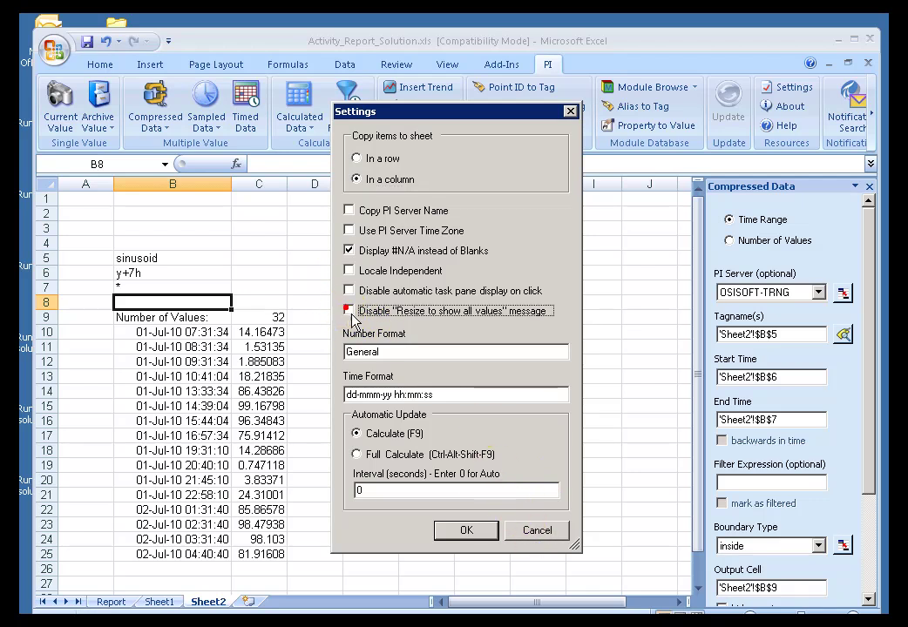
left_click(469, 530)
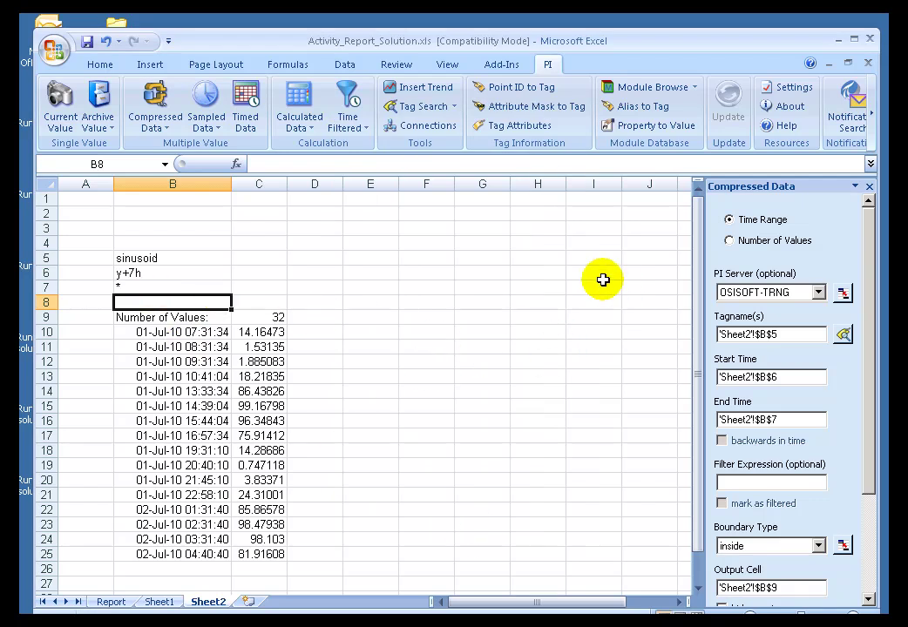
- Try the Locale Independent option in the PI DataLink settings, review the Time Format entry, and leave the option cleared
left_click(784, 85)
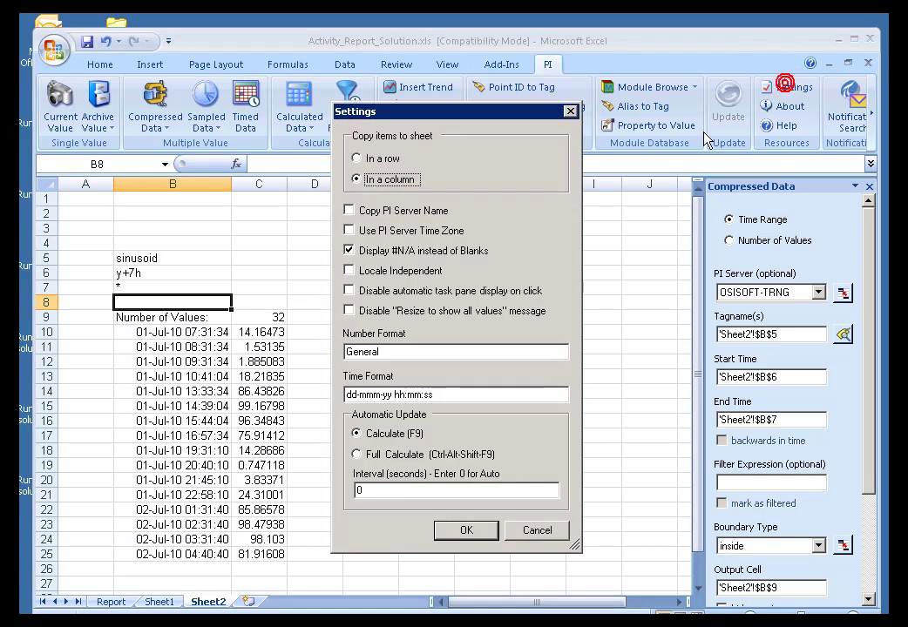
left_click(351, 273)
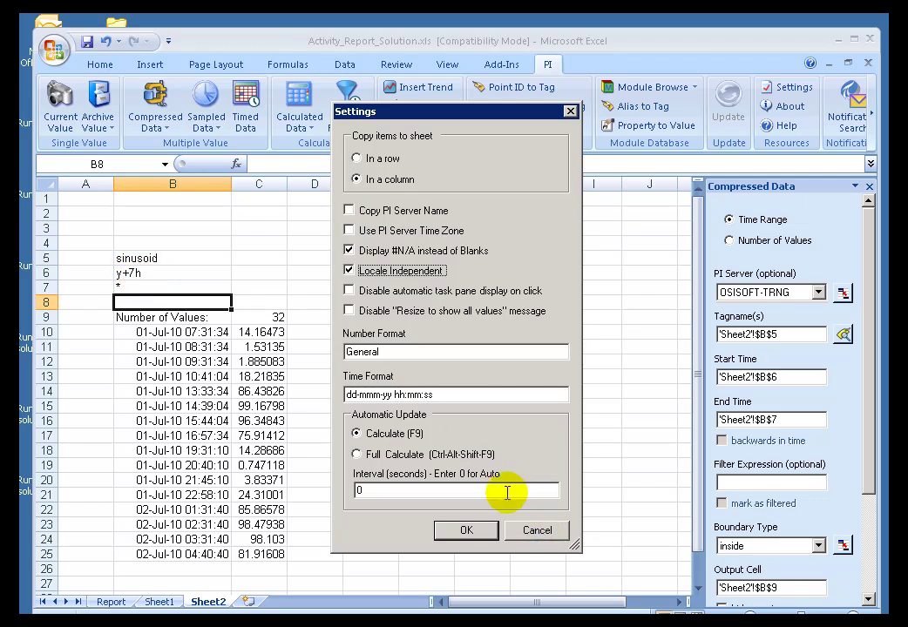
left_click(435, 397)
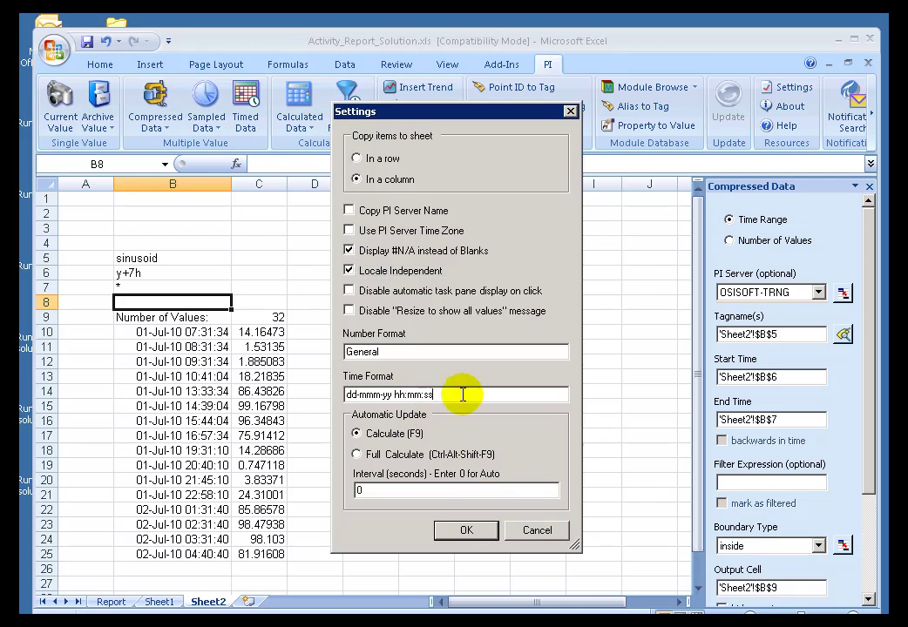
left_click_drag(462, 395, 356, 392)
left_click(449, 395)
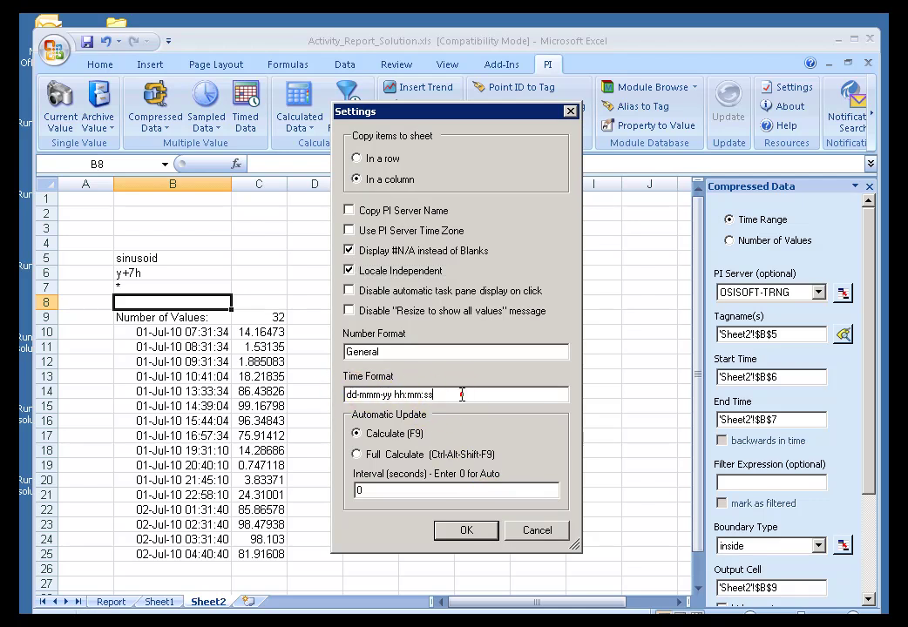
left_click_drag(462, 394, 274, 392)
left_click(461, 394)
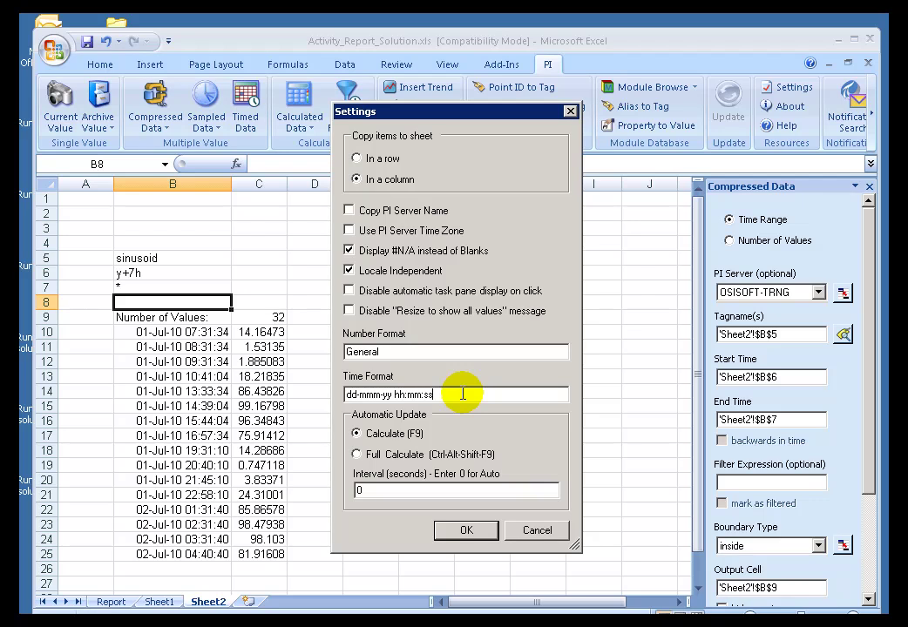
left_click(350, 274)
left_click(349, 273)
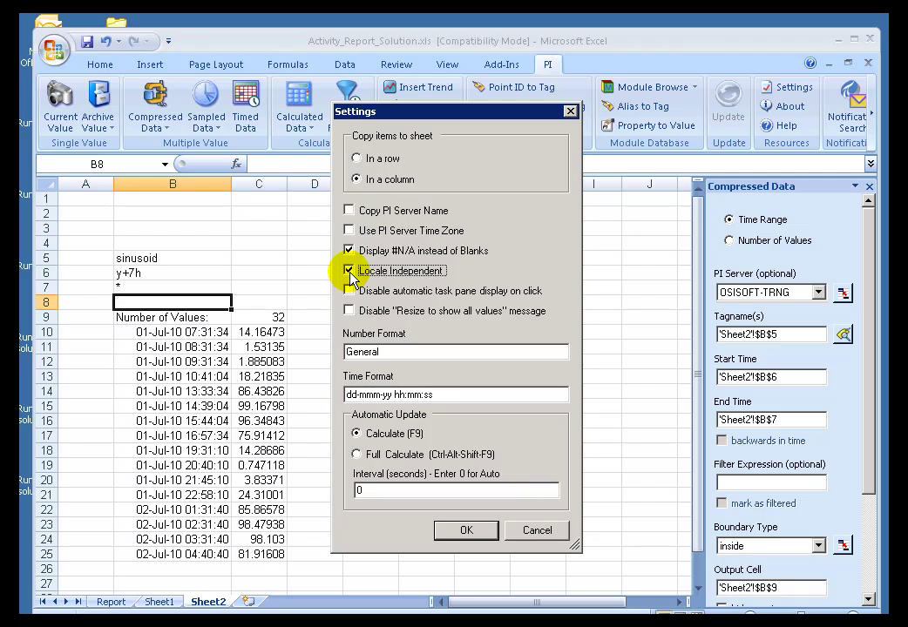
left_click(349, 273)
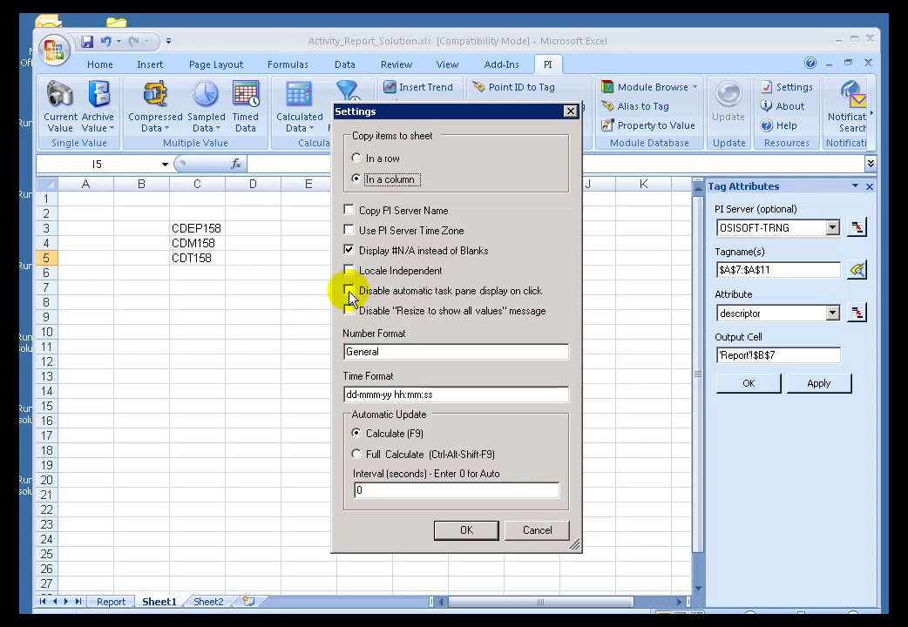
left_click(472, 533)
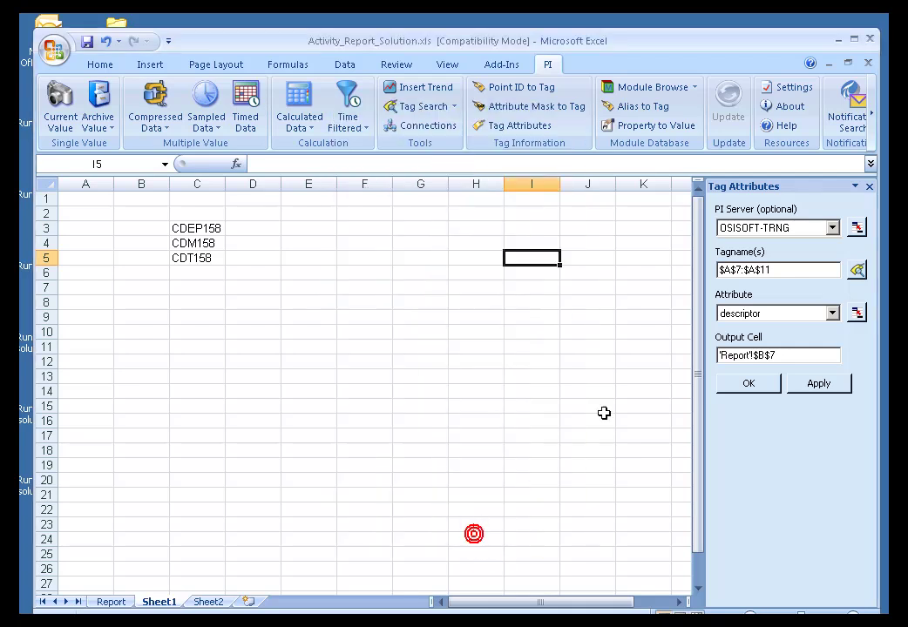
- On the Report sheet, close the task pane and examine which pane opens for descriptor, current value and archive value cells
left_click(111, 602)
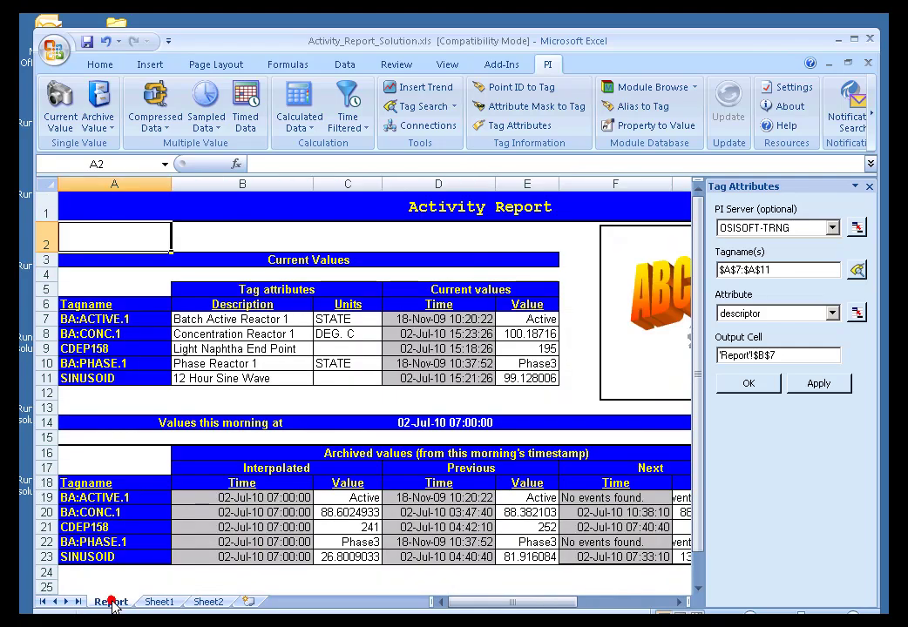
left_click(113, 275)
left_click(868, 186)
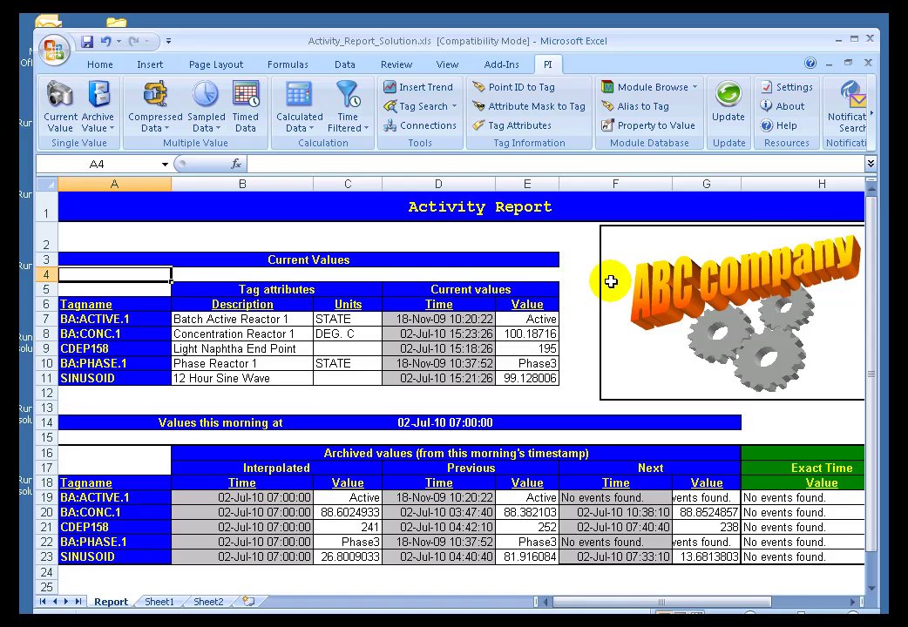
left_click(207, 321)
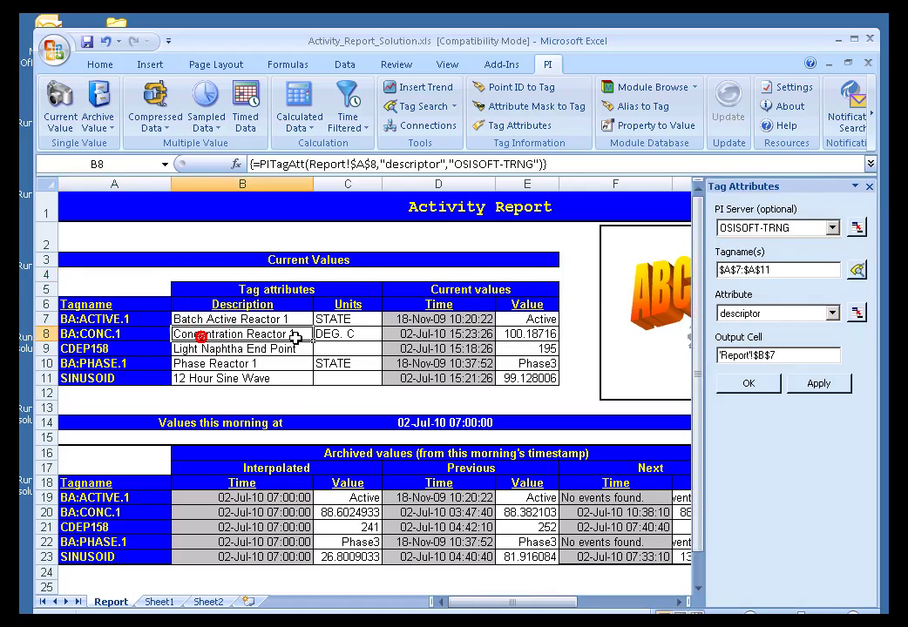
left_click(417, 335)
left_click(422, 319)
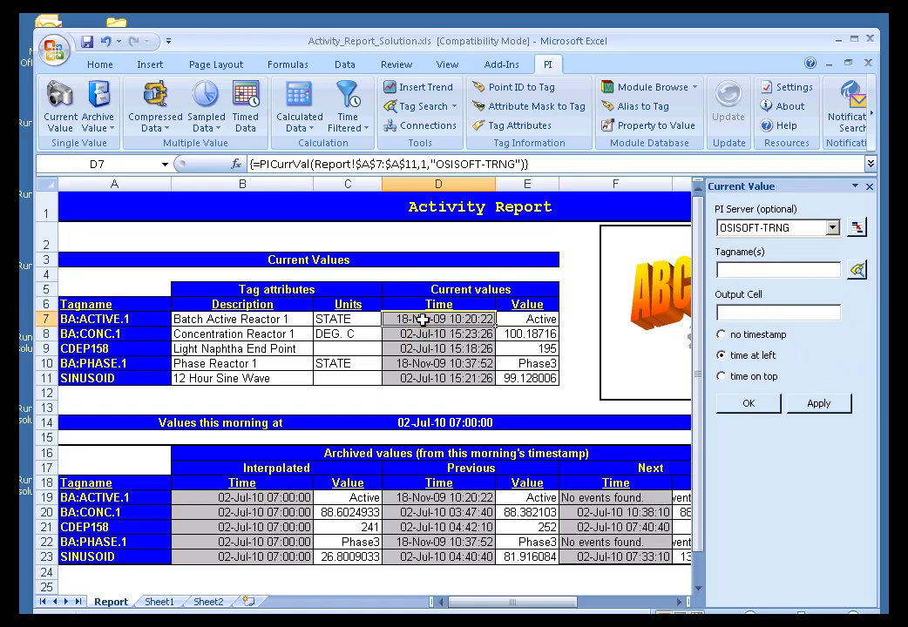
left_click(433, 499)
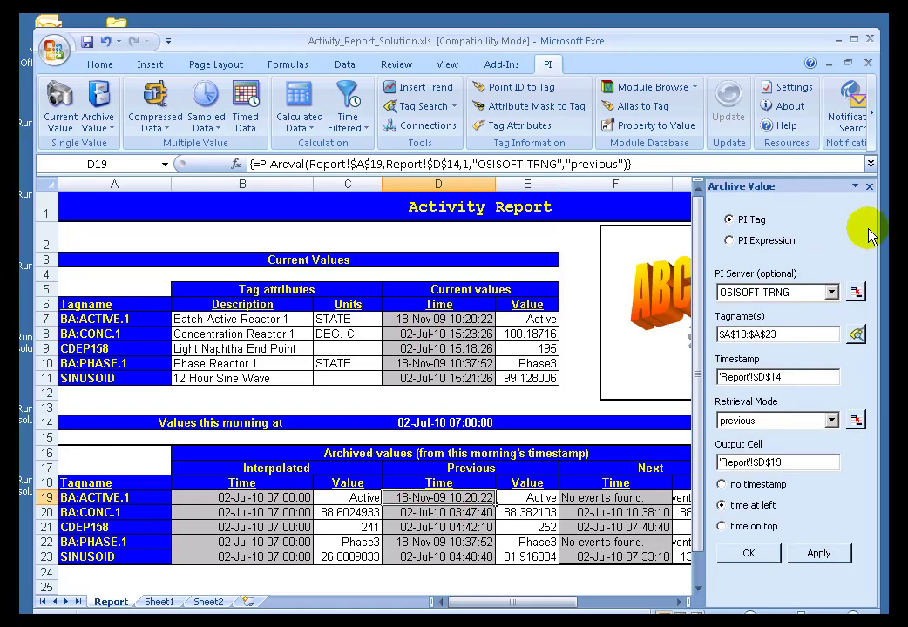
left_click(435, 514)
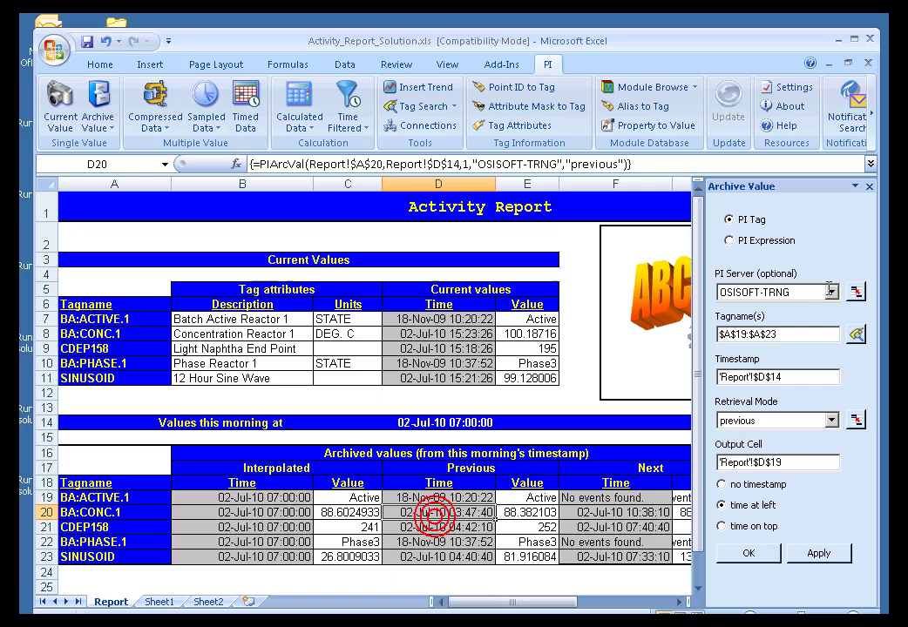
- Disable the automatic task pane display on click in the PI DataLink settings, keeping Display #N/A instead of Blanks enabled
left_click(789, 87)
left_click(348, 251)
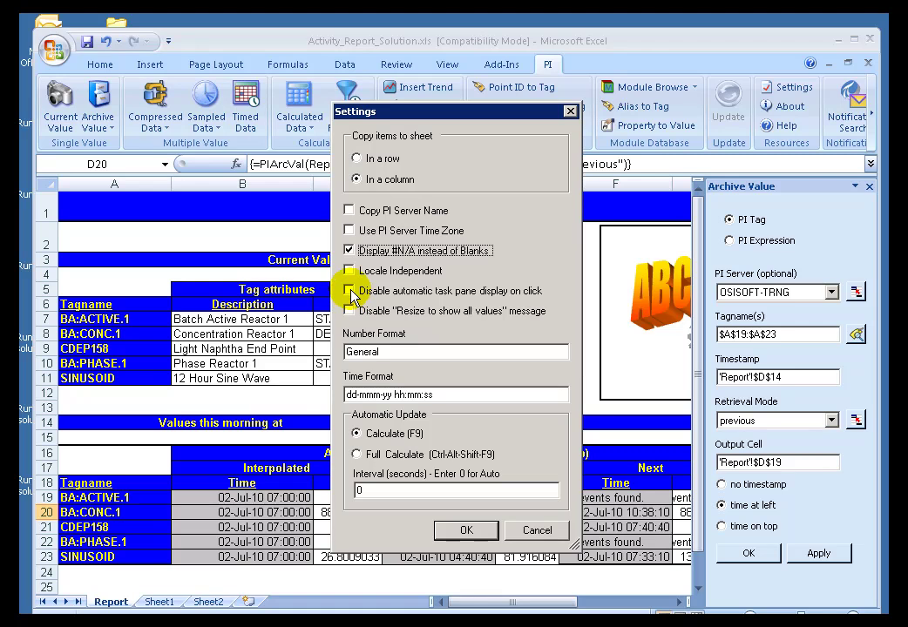
left_click(350, 291)
left_click(465, 531)
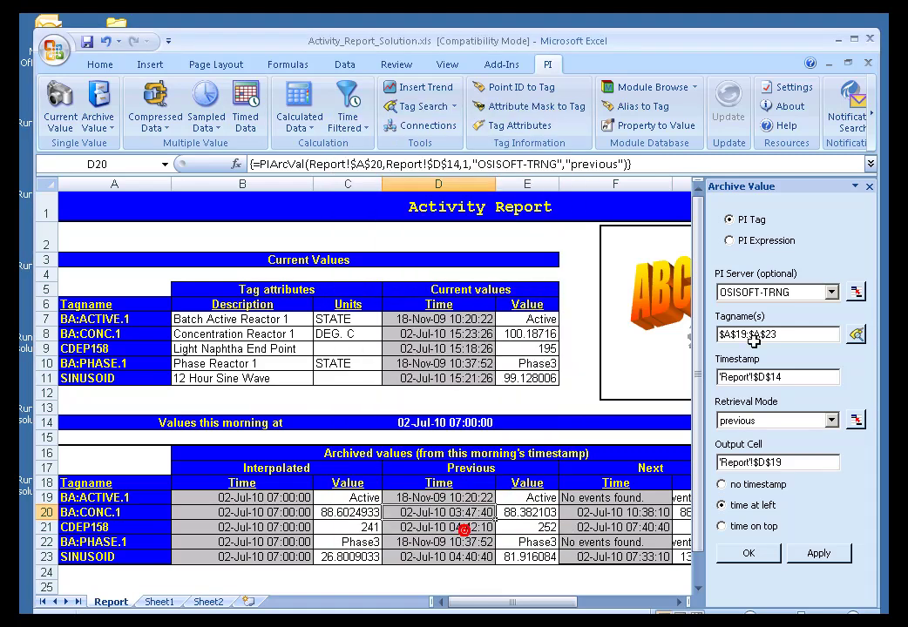
- Close the Archive Value pane and check whether descriptor and current value time cells open a task pane when selected
left_click(871, 188)
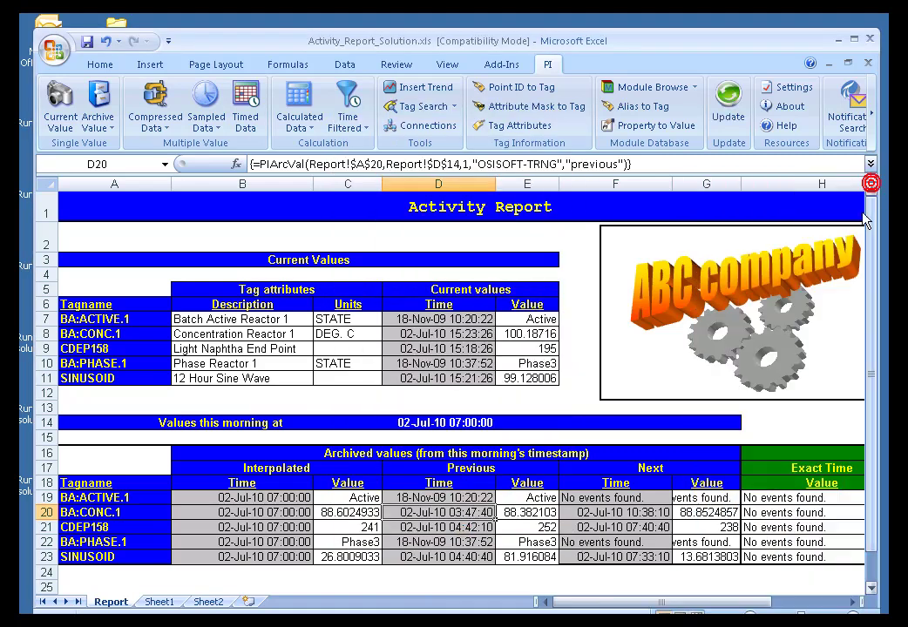
left_click(209, 322)
left_click(213, 334)
left_click(229, 349)
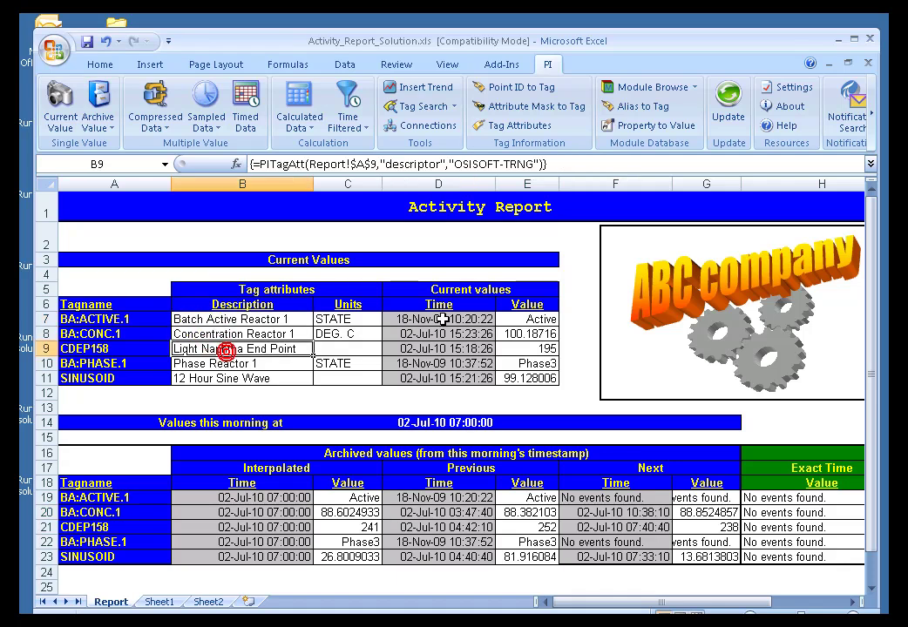
left_click(442, 319)
left_click(440, 333)
left_click(440, 350)
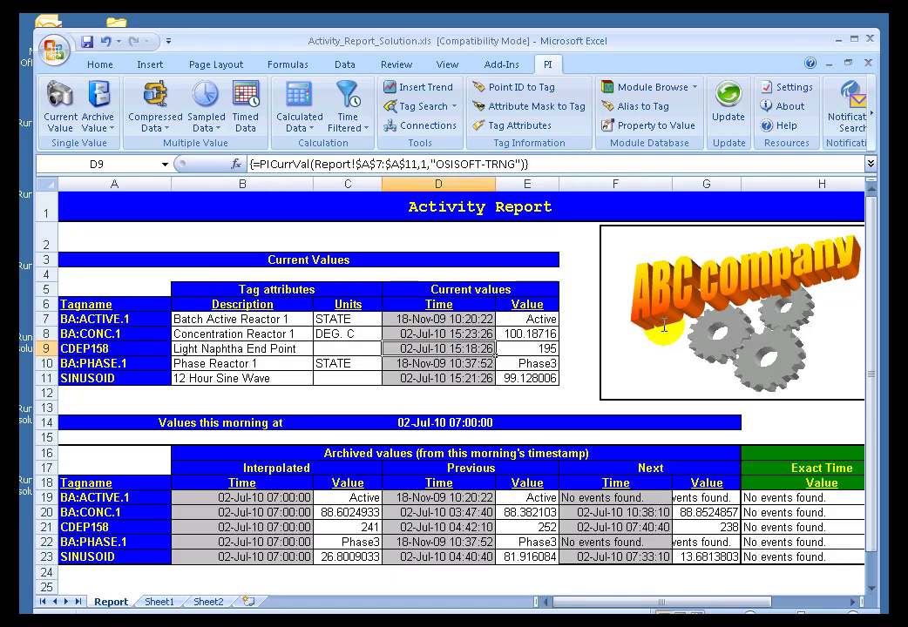
- Review the Number Format and Time Format entries in the PI DataLink settings alongside the Report sheet's time and value columns
left_click(768, 87)
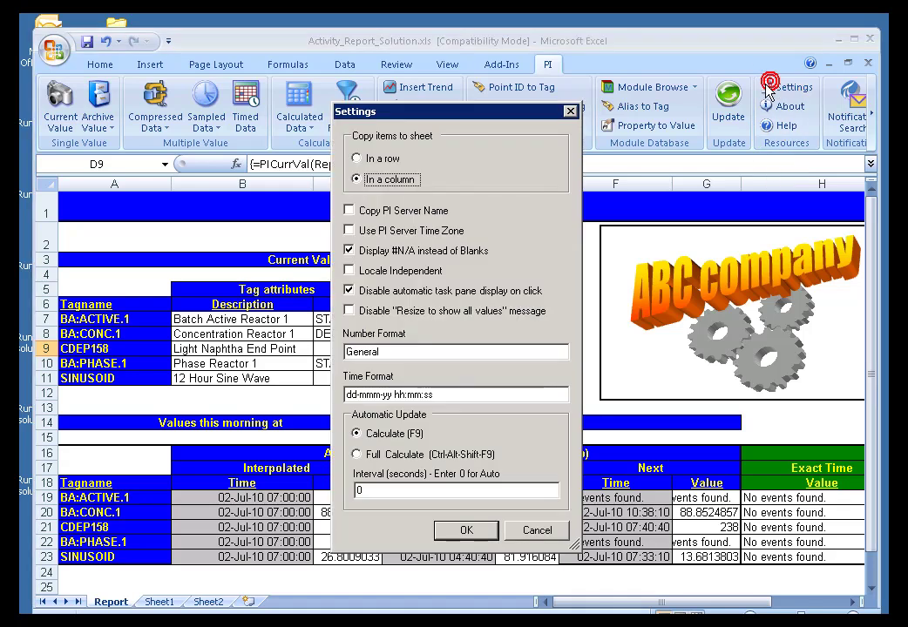
left_click(402, 352)
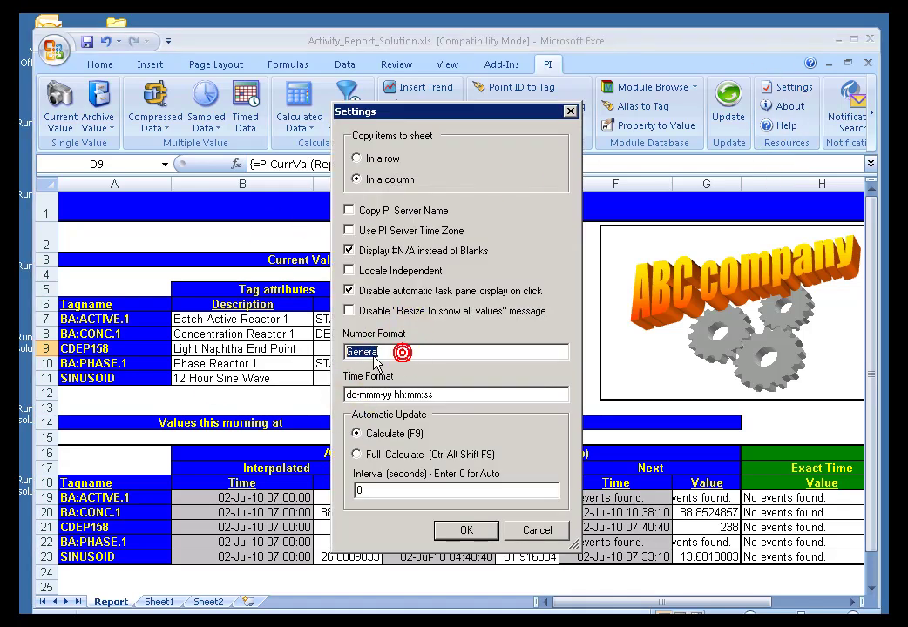
left_click(463, 397)
left_click(407, 350)
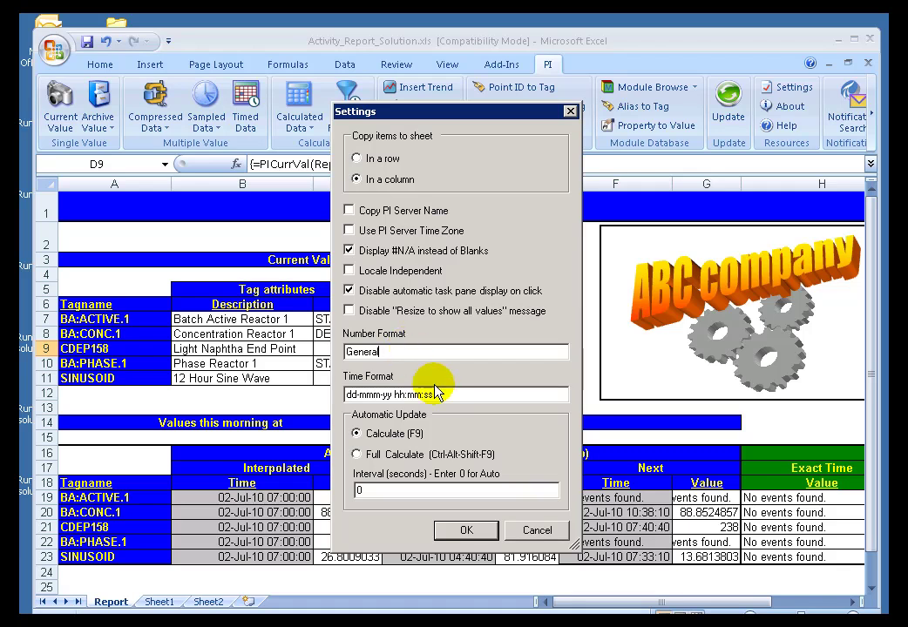
left_click(392, 394)
left_click(419, 357)
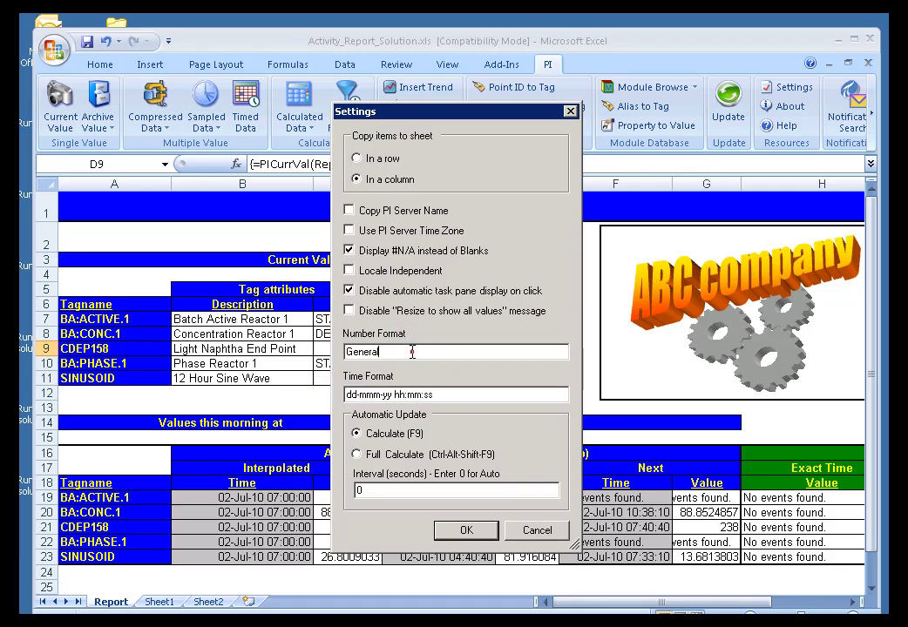
left_click_drag(439, 112, 628, 87)
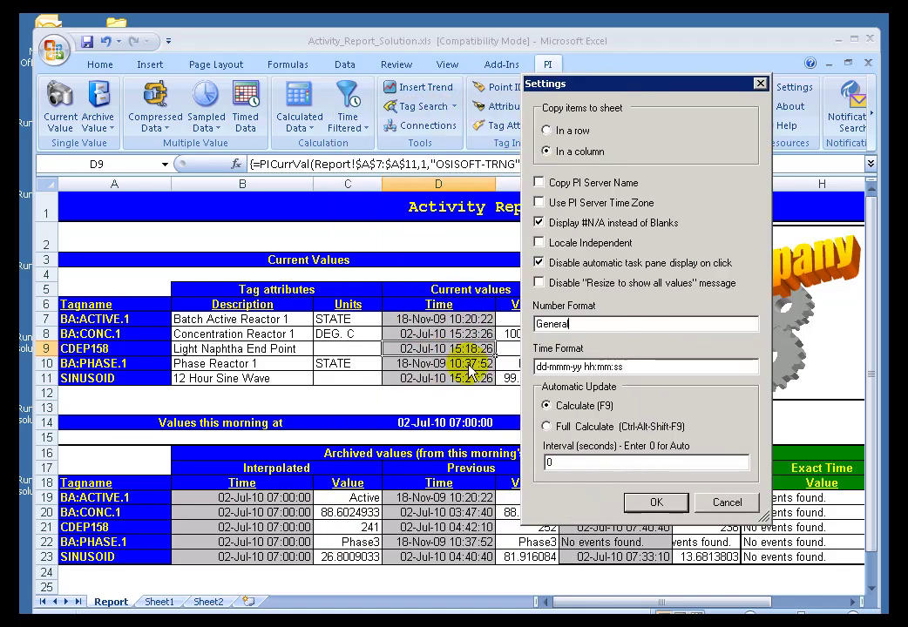
left_click_drag(635, 367, 533, 367)
left_click(636, 366)
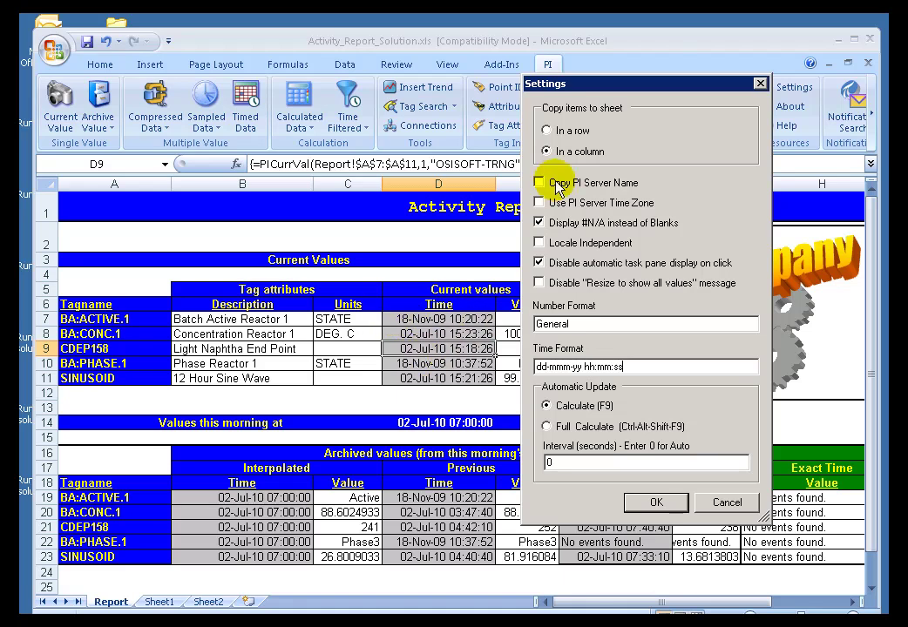
left_click_drag(593, 87, 681, 77)
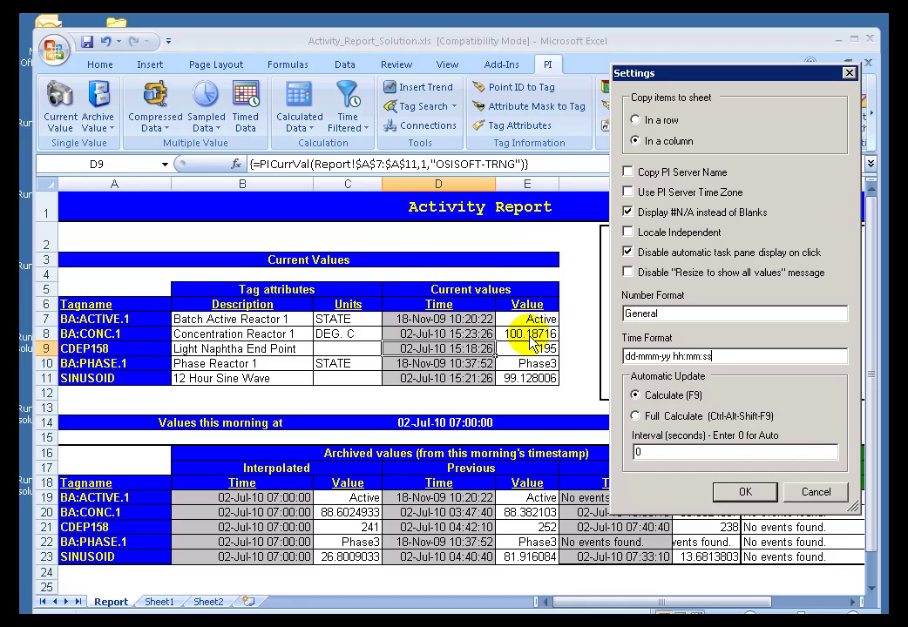
- Try a 0.00 number format and a dollar format in the PI DataLink settings, re-enter general, and discard the changes
double_click(677, 315)
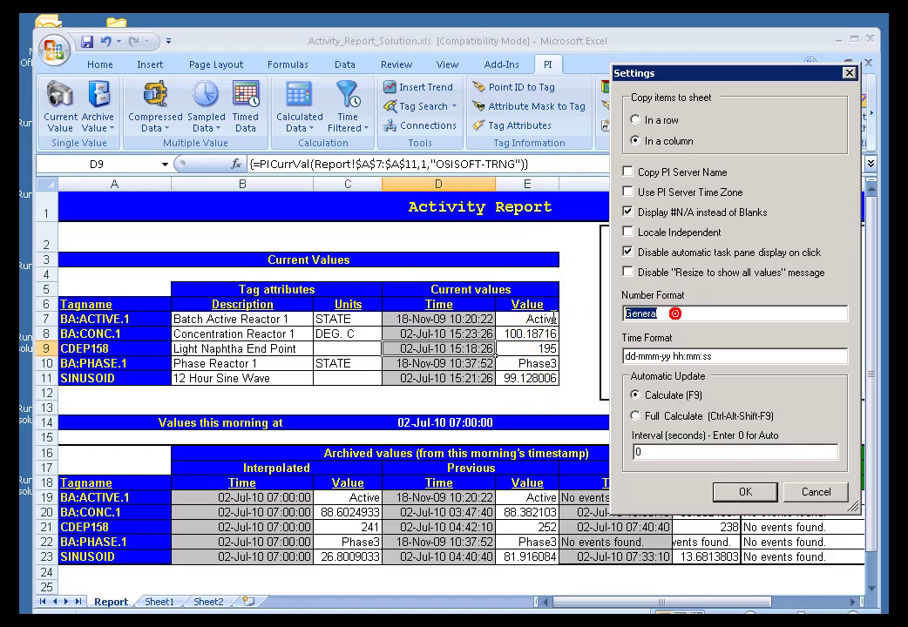
type("0")
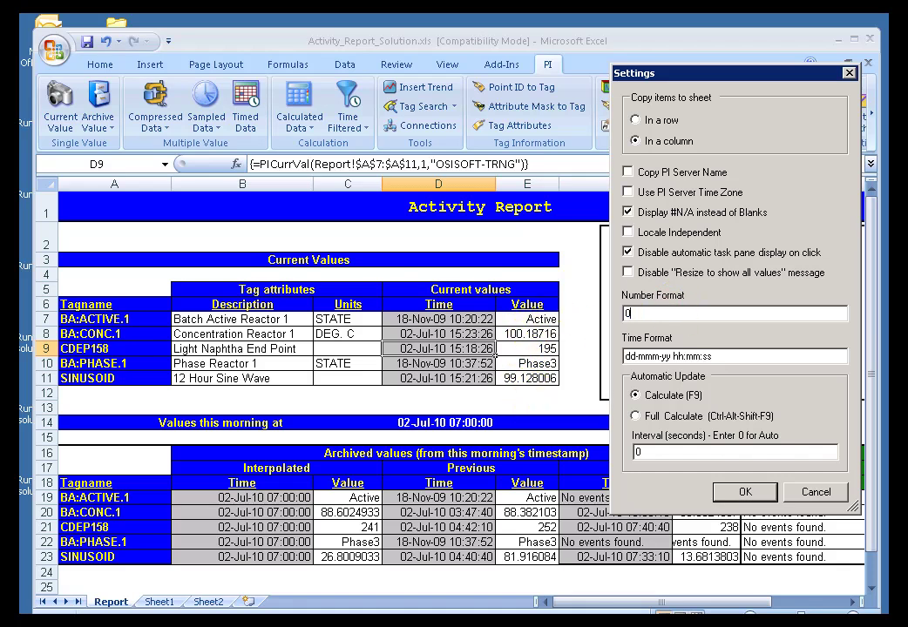
type(".00")
key("shift+Home")
type("$")
double_click(650, 313)
type("g")
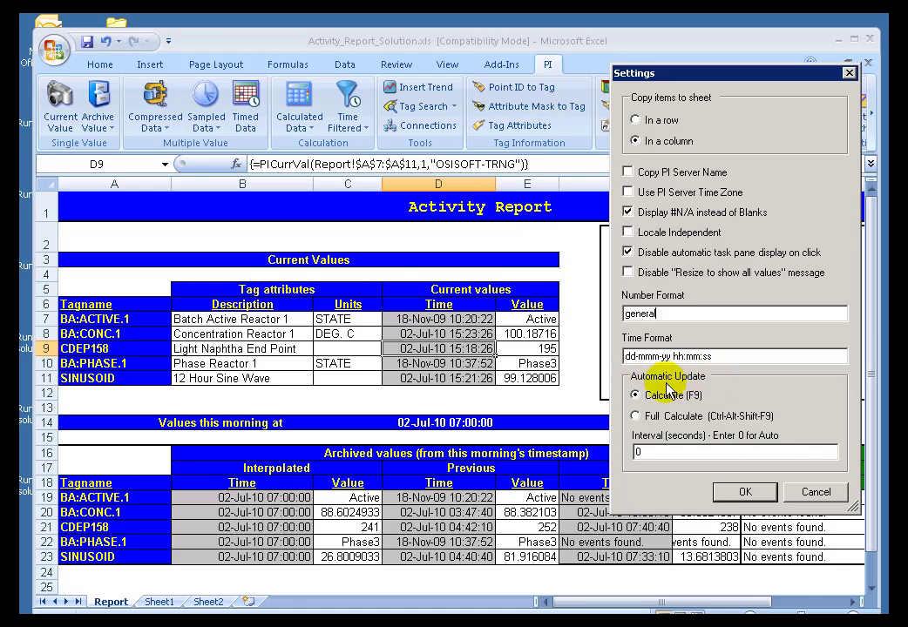
left_click(812, 495)
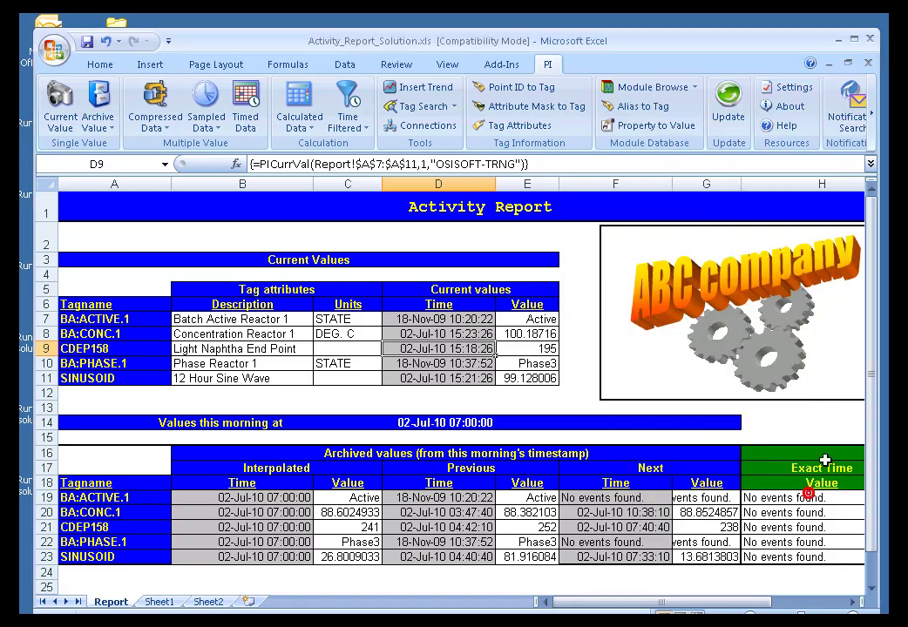
- Start automatic updating of the Report sheet and check the Calculate mode and interval in the PI DataLink settings
left_click(730, 122)
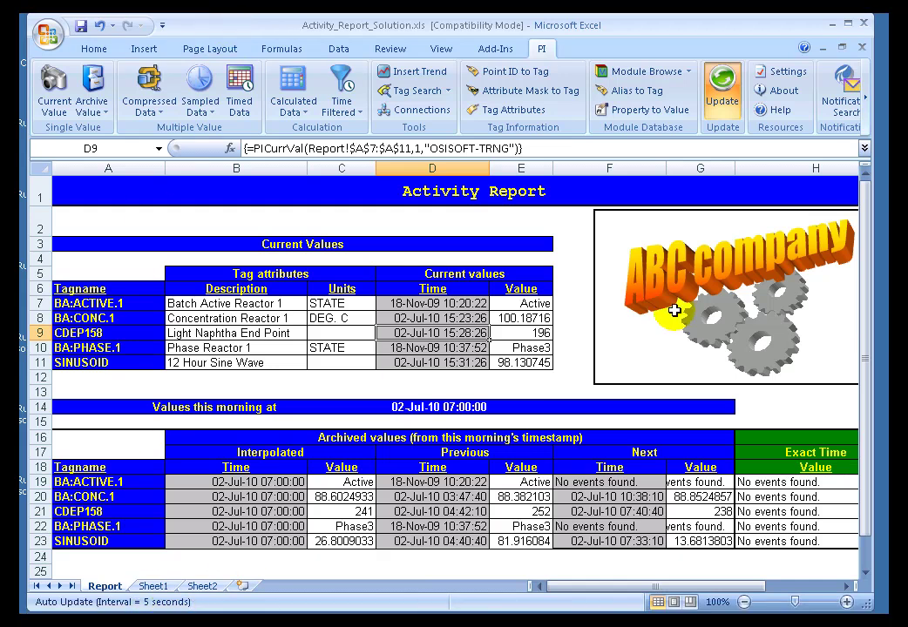
left_click(779, 73)
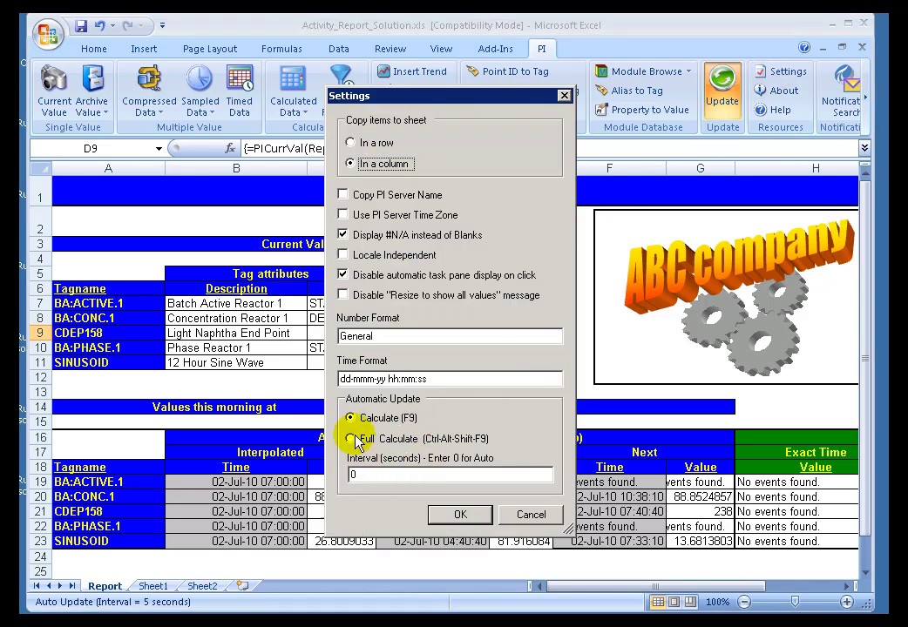
double_click(352, 475)
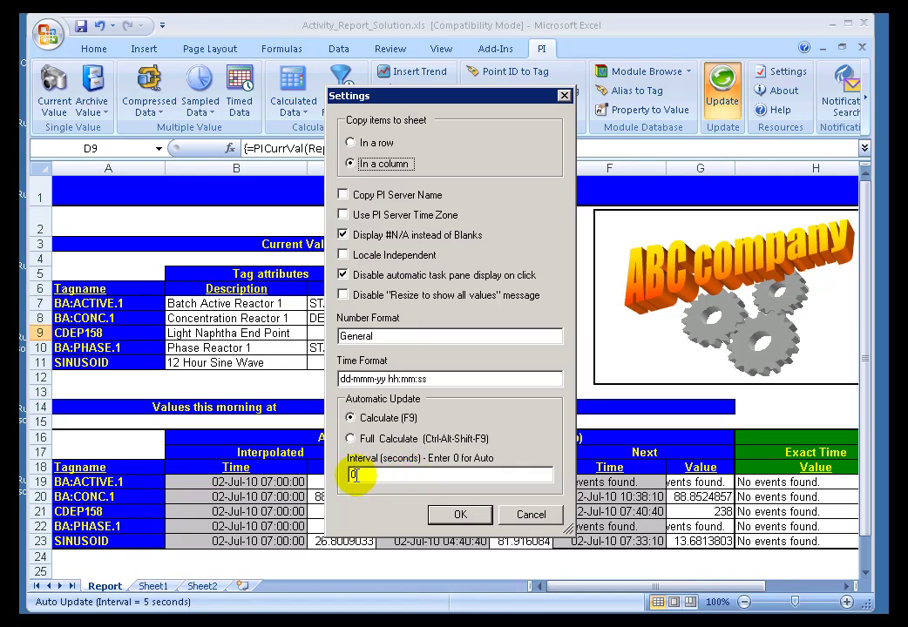
left_click(348, 417)
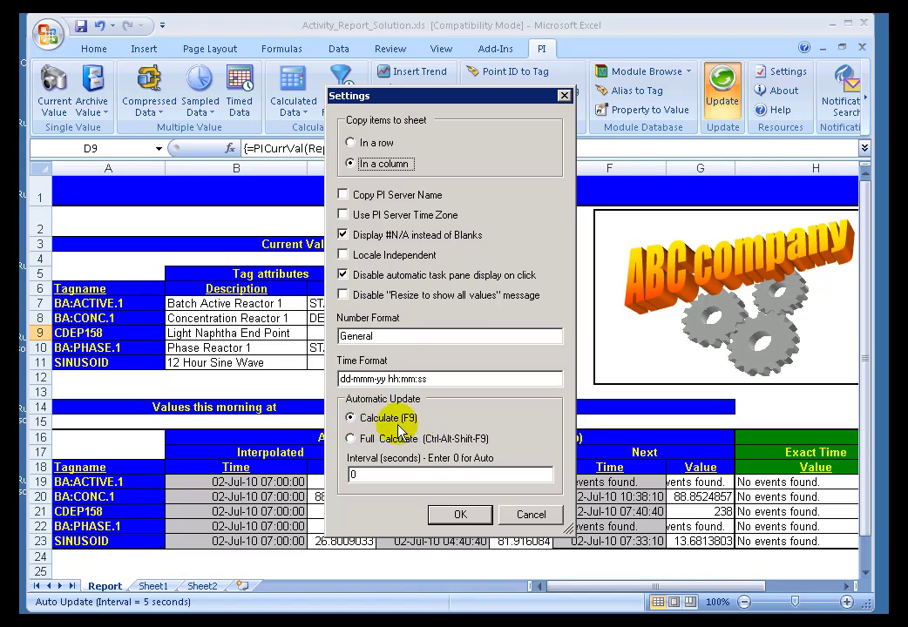
- Try the Full Calculate option for automatic update and return the setting to Calculate (F9)
left_click(352, 437)
left_click(352, 418)
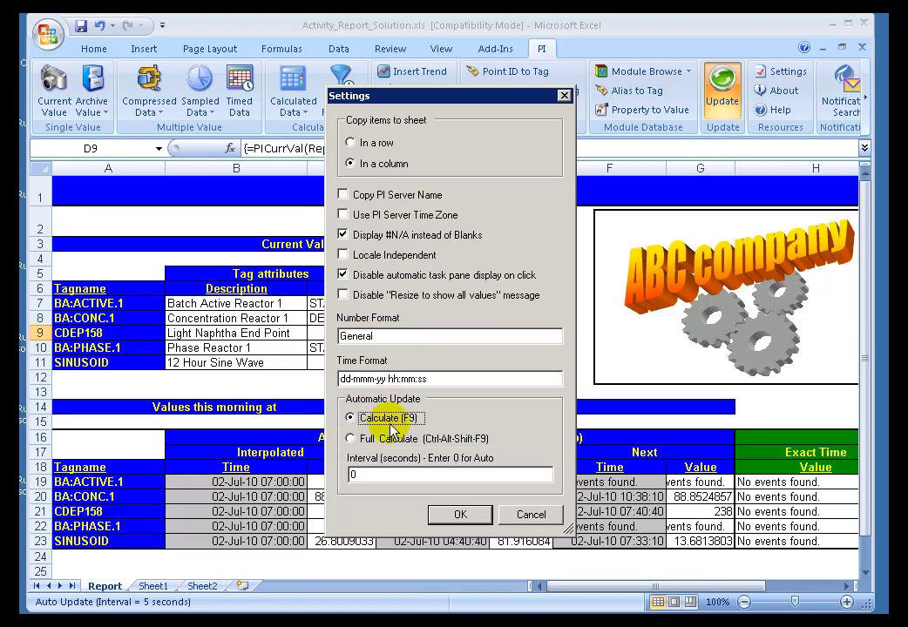
left_click(352, 440)
left_click(351, 419)
left_click(349, 438)
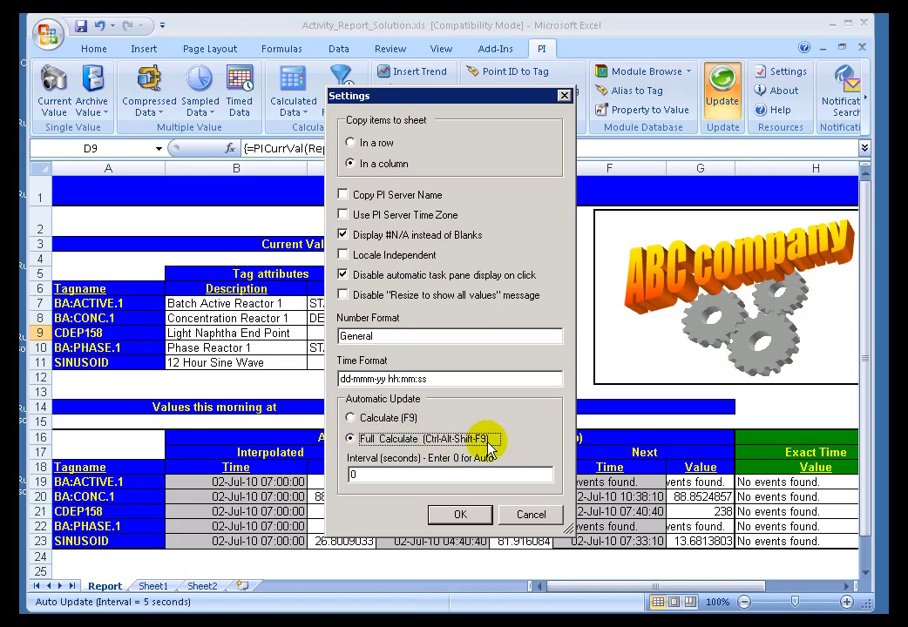
left_click(352, 420)
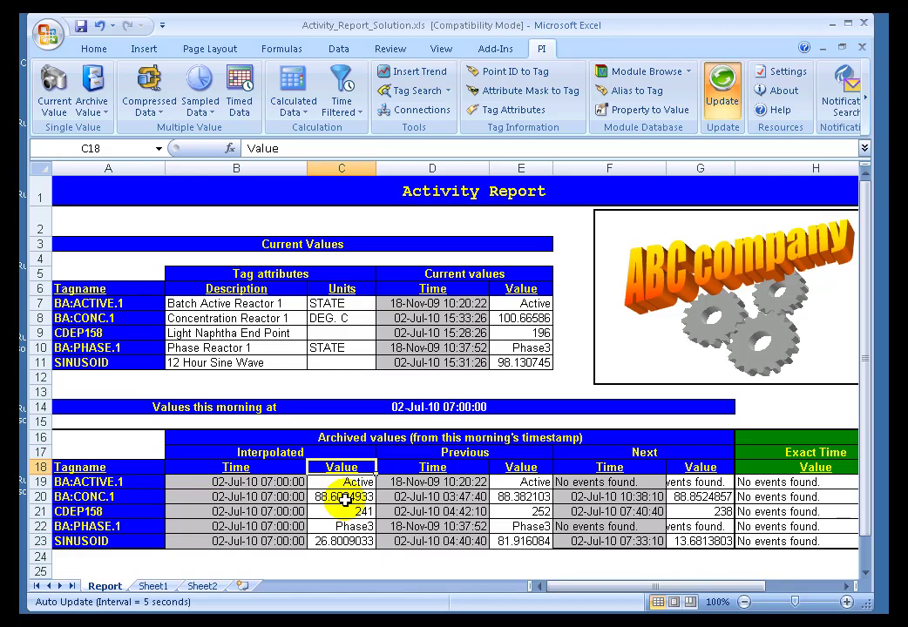
- Examine the timestamp reference in the interpolated archive value formula for BA:CONC.1 and re-enter it as an array formula
left_click(340, 498)
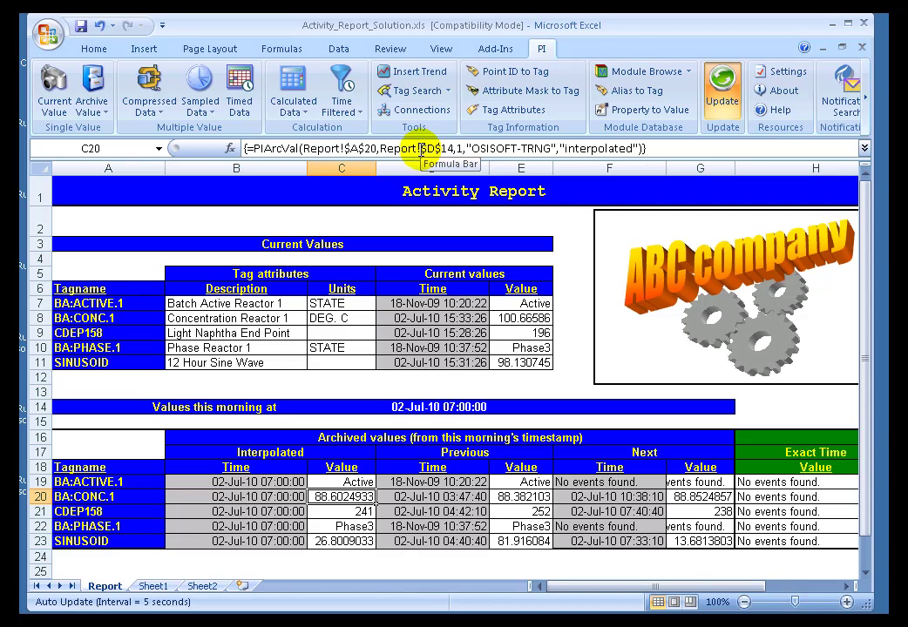
left_click_drag(380, 148, 455, 150)
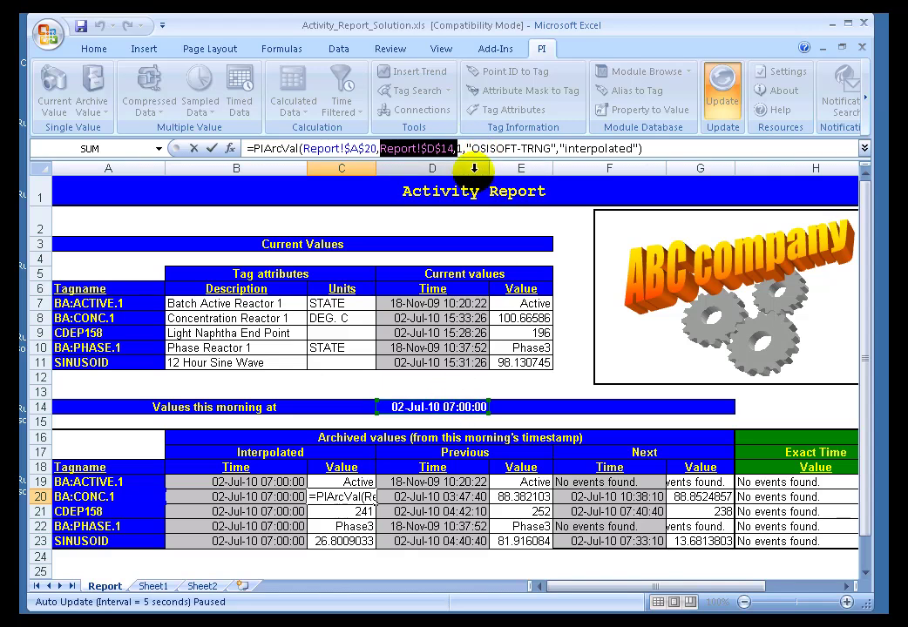
key("ctrl+shift+Return")
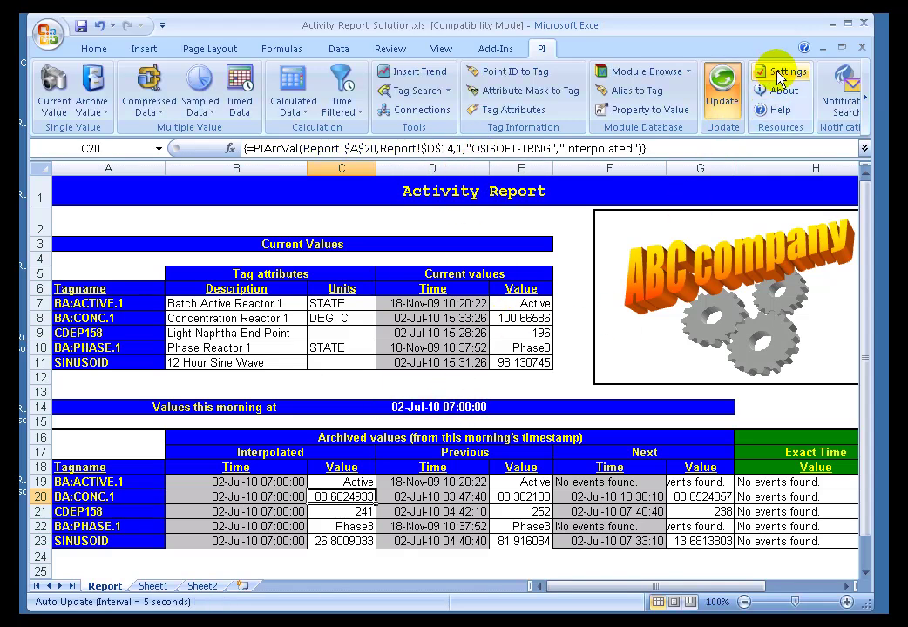
- Select Full Calculate as the automatic update mode in the PI DataLink settings and cancel the change
left_click(776, 72)
left_click(351, 438)
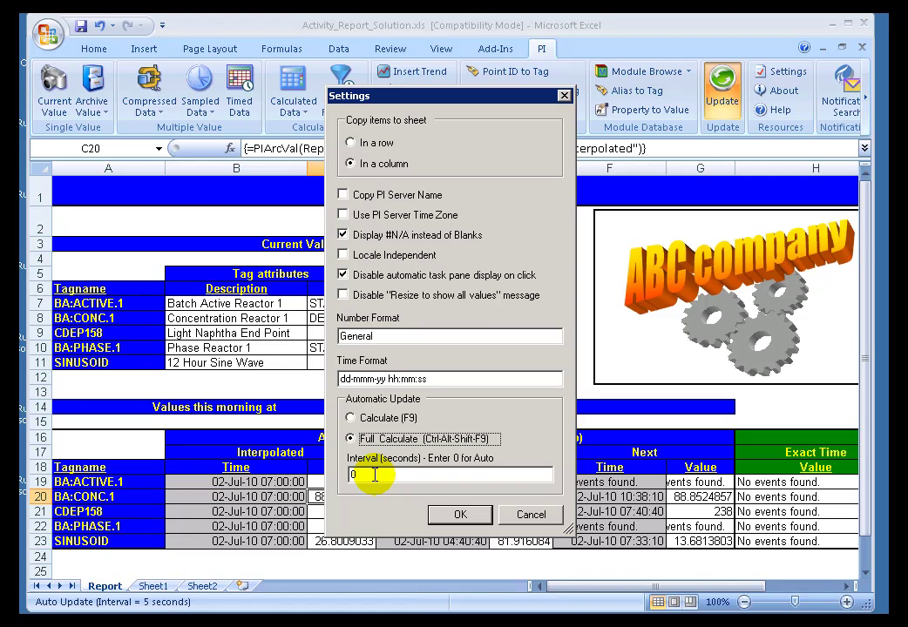
left_click(523, 516)
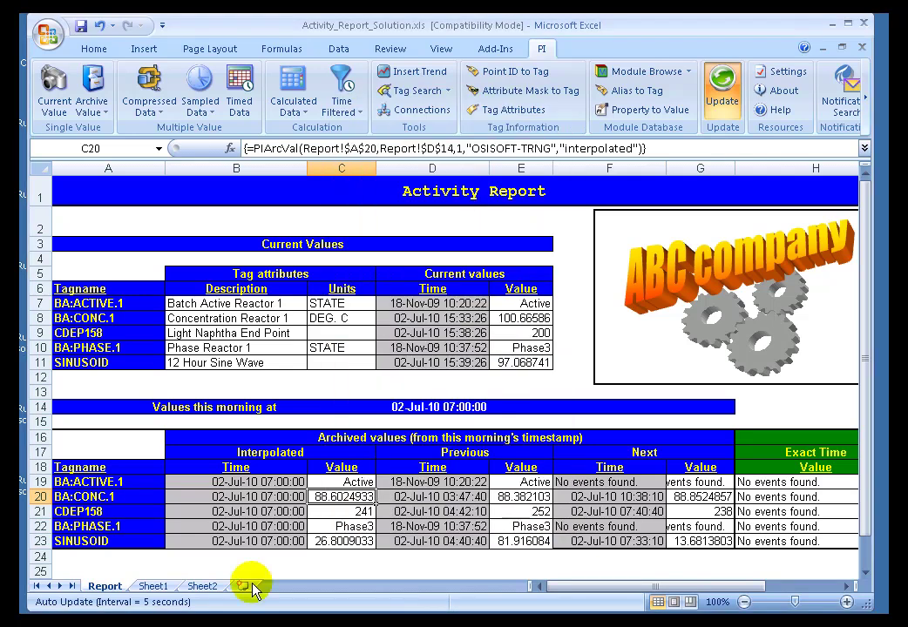
- On Sheet2, set the end time of the sinusoid compressed data query in B7 to t+7h
left_click(156, 587)
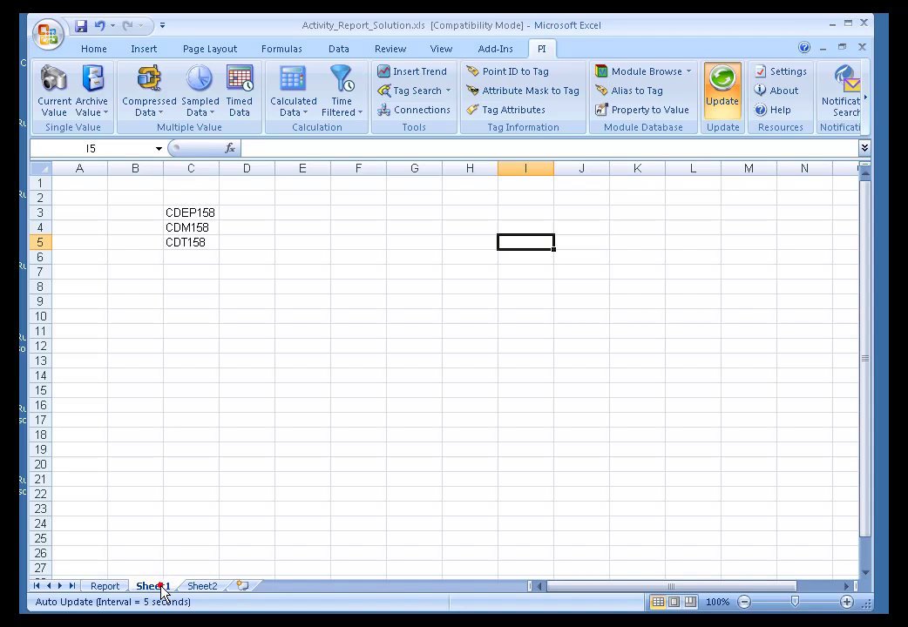
left_click(204, 589)
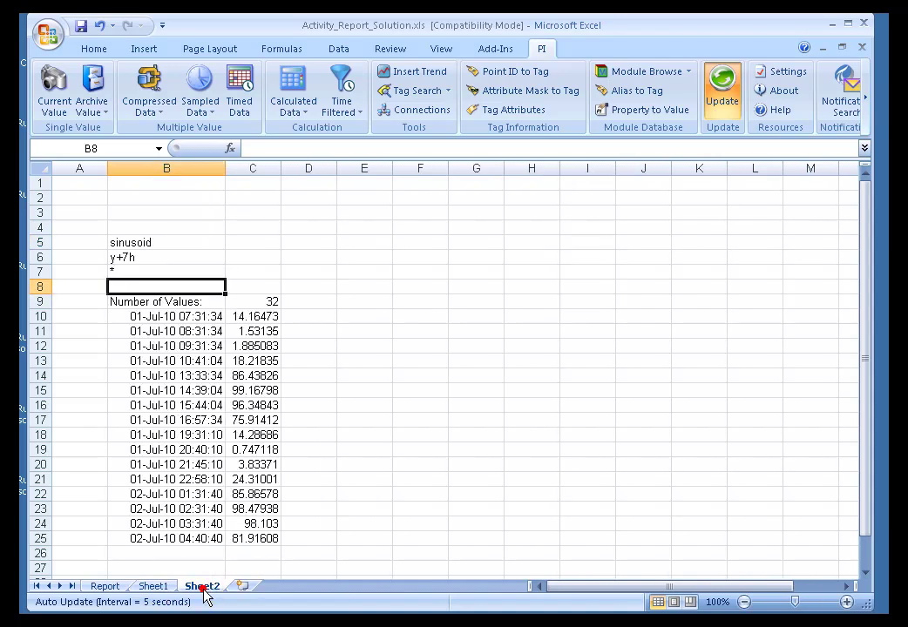
left_click(129, 258)
left_click(125, 273)
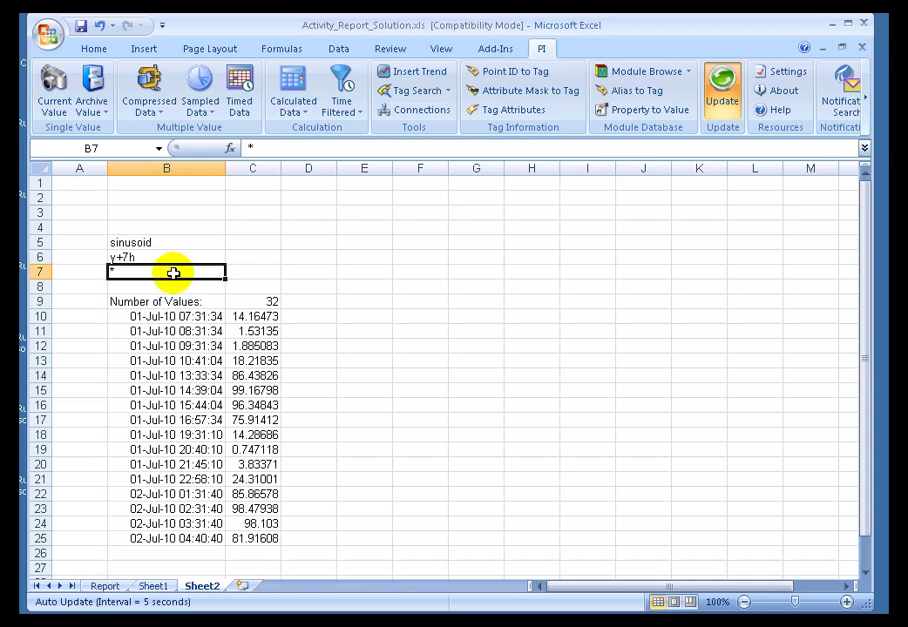
type("t")
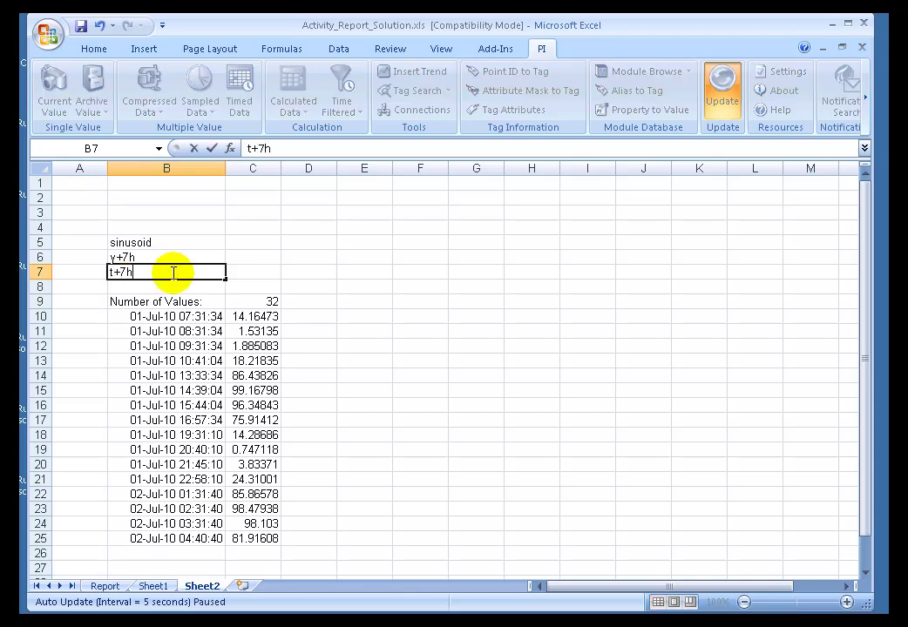
type("+7h")
key("Return")
- Examine the tag, start time and end time cells and their references in the B10 compressed data formula, then re-enter the array formula
left_click(162, 257)
left_click(162, 271)
left_click(162, 302)
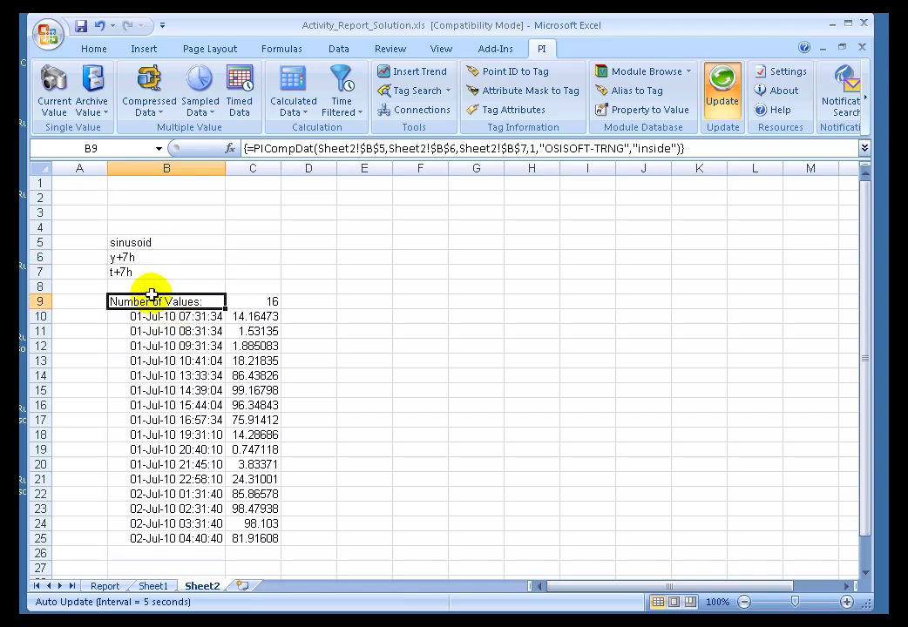
left_click(128, 271)
left_click(138, 256)
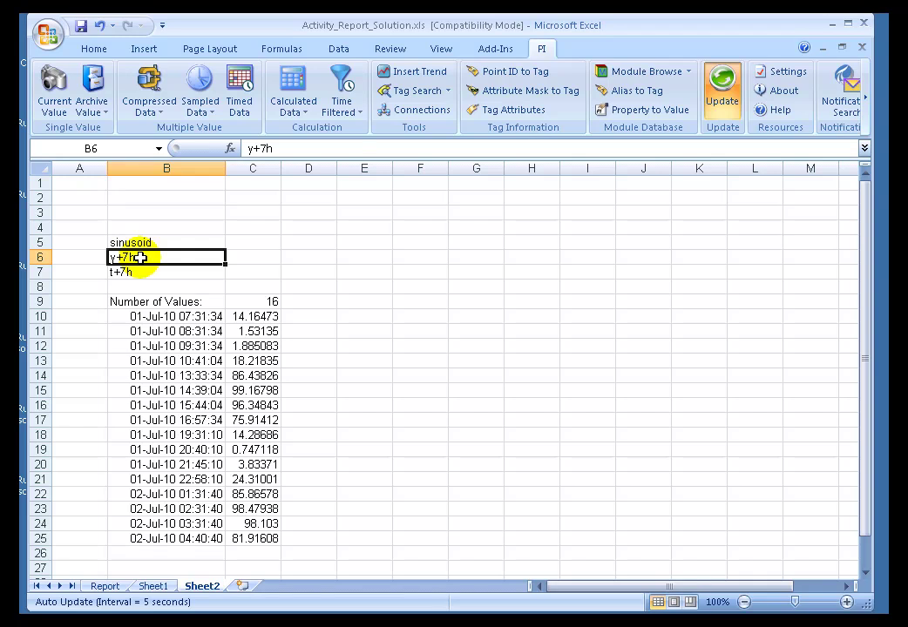
left_click(142, 244)
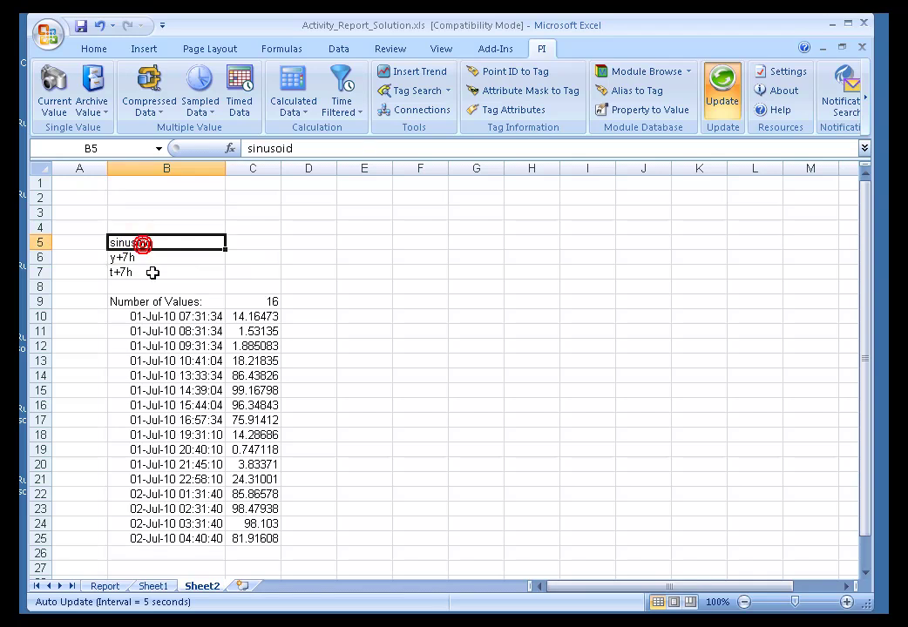
left_click(161, 317)
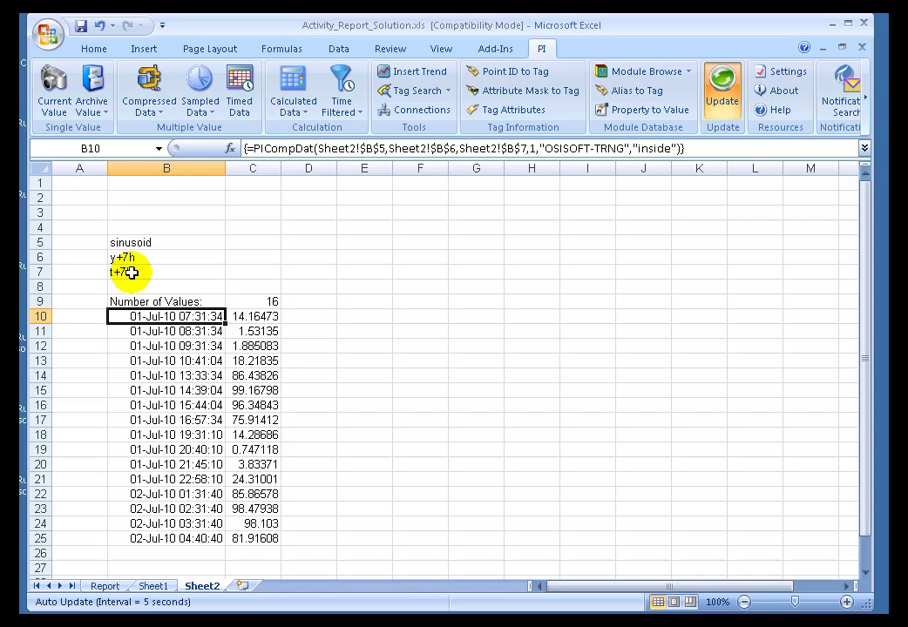
double_click(185, 317)
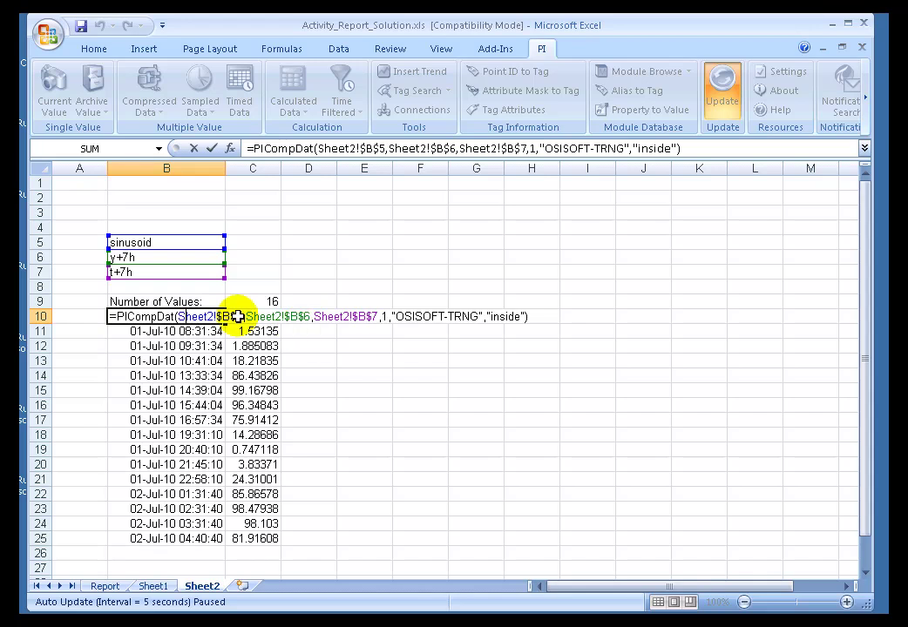
key("ctrl+shift+Return")
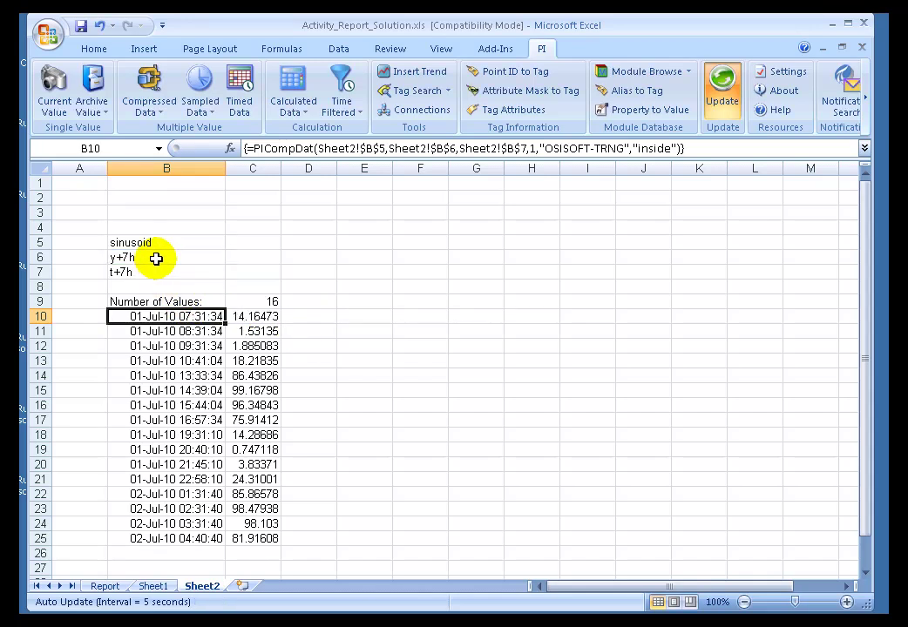
- Enter the formula =now() in cell D6 as a volatile function on the sheet
left_click(310, 256)
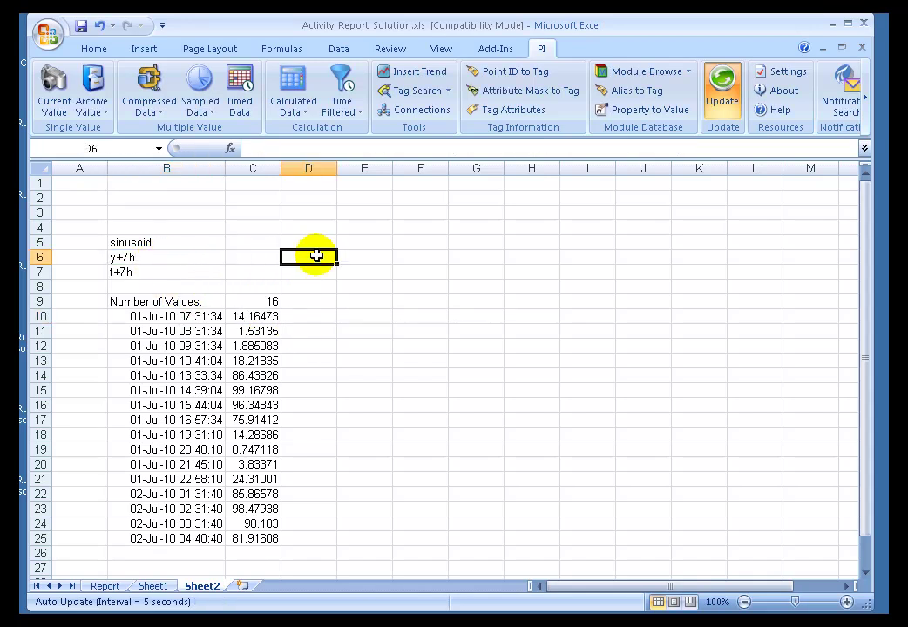
type("=now()")
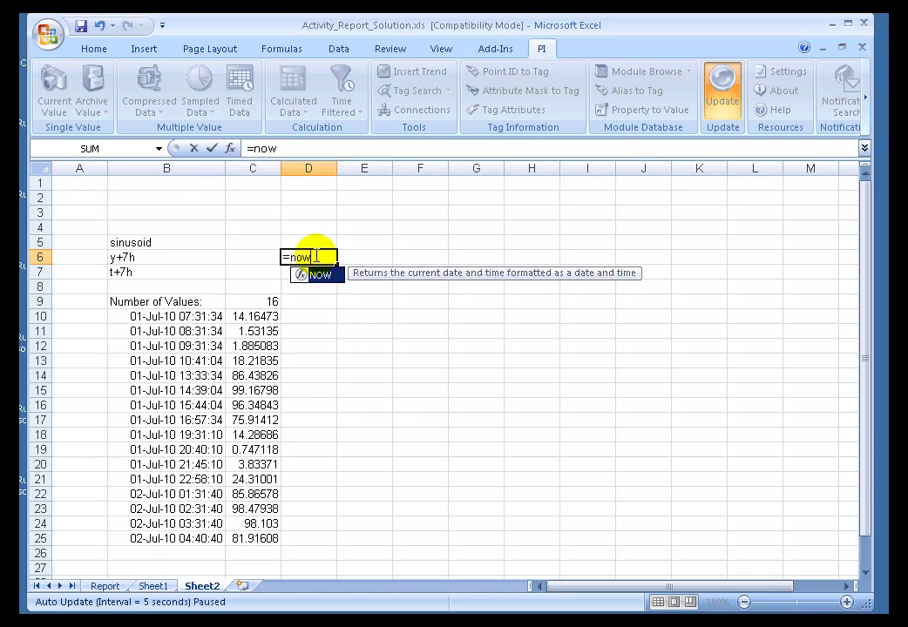
key("Return")
key("Up")
key("Up")
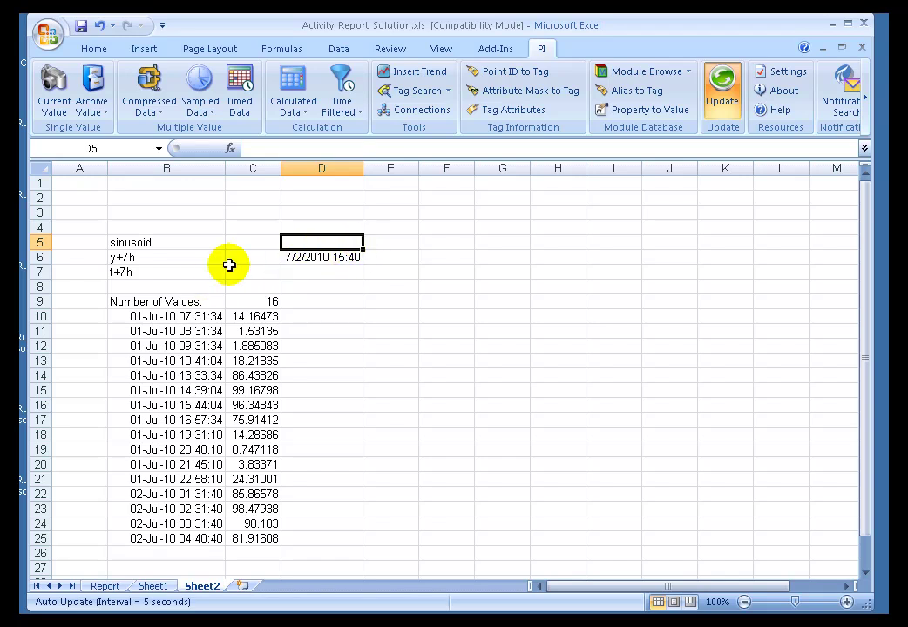
- Check that the B10 compressed data formula references only the B5, B6 and B7 input cells, and re-enter it as an array formula
double_click(149, 316)
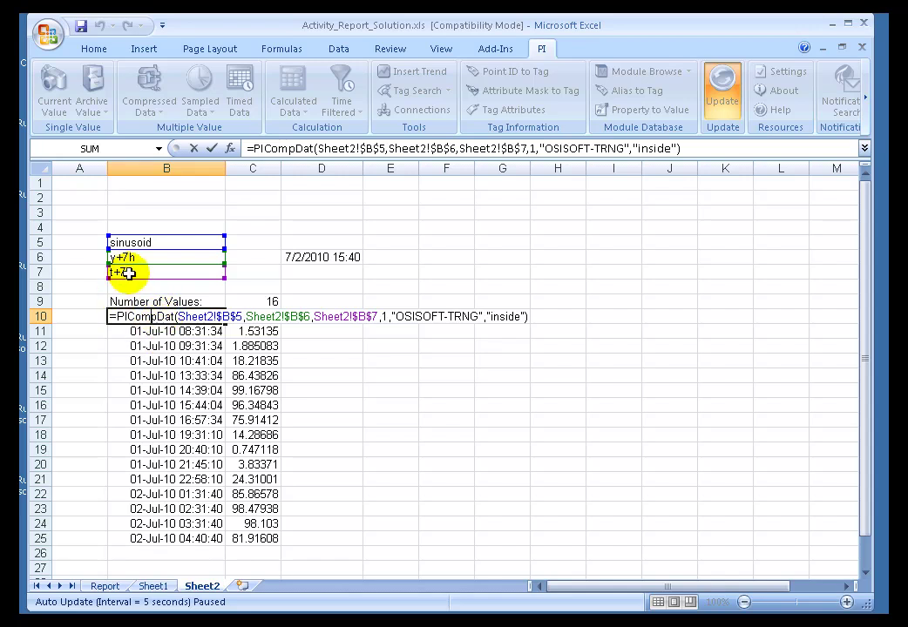
key("ctrl+shift+Return")
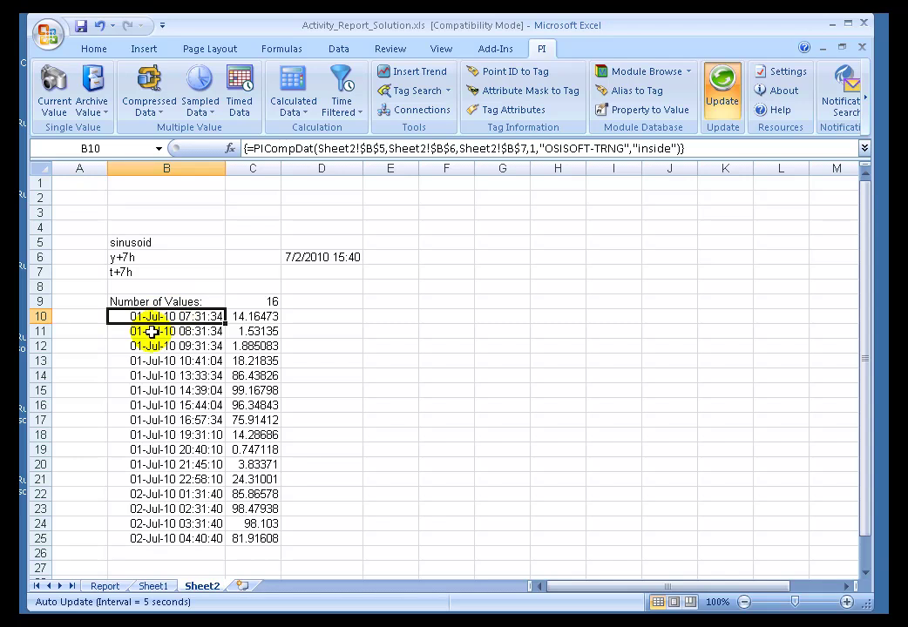
key("Up")
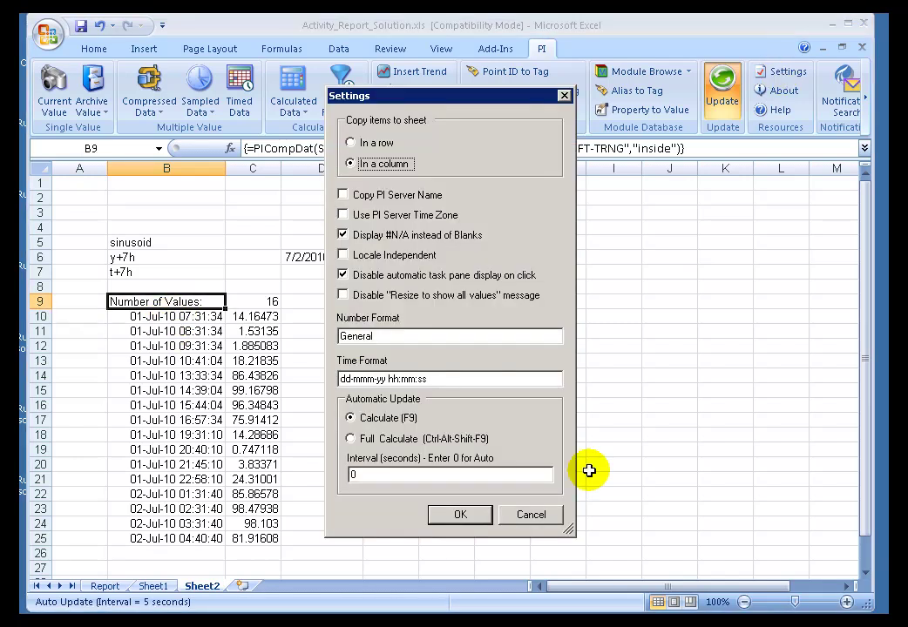
- In the PI DataLink settings, try a 30-second automatic update interval and the Full Calculate mode, then restore Calculate (F9) and interval 0
left_click(371, 472)
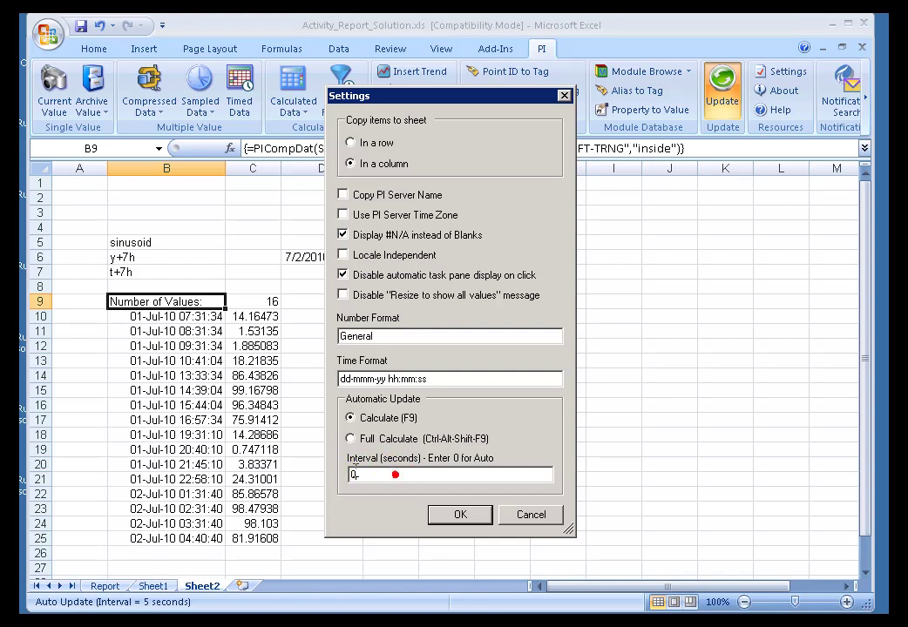
left_click(368, 471)
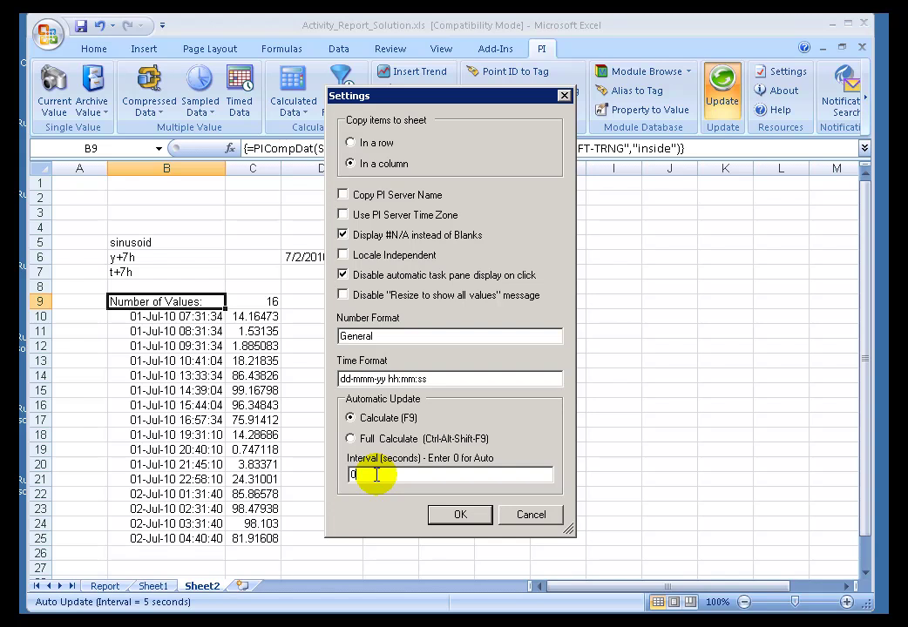
left_click_drag(379, 475, 338, 478)
type("30")
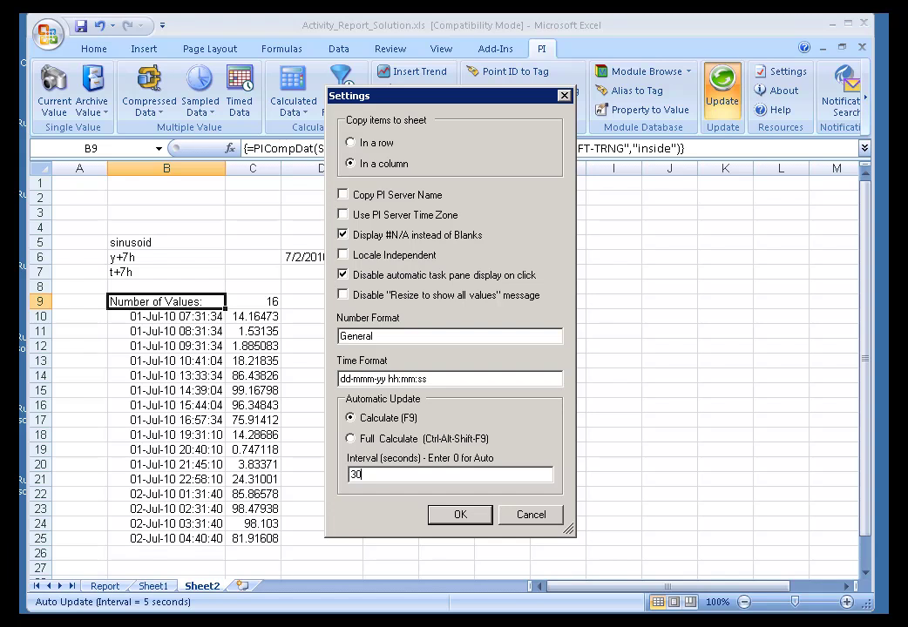
left_click(352, 439)
left_click(352, 419)
double_click(355, 474)
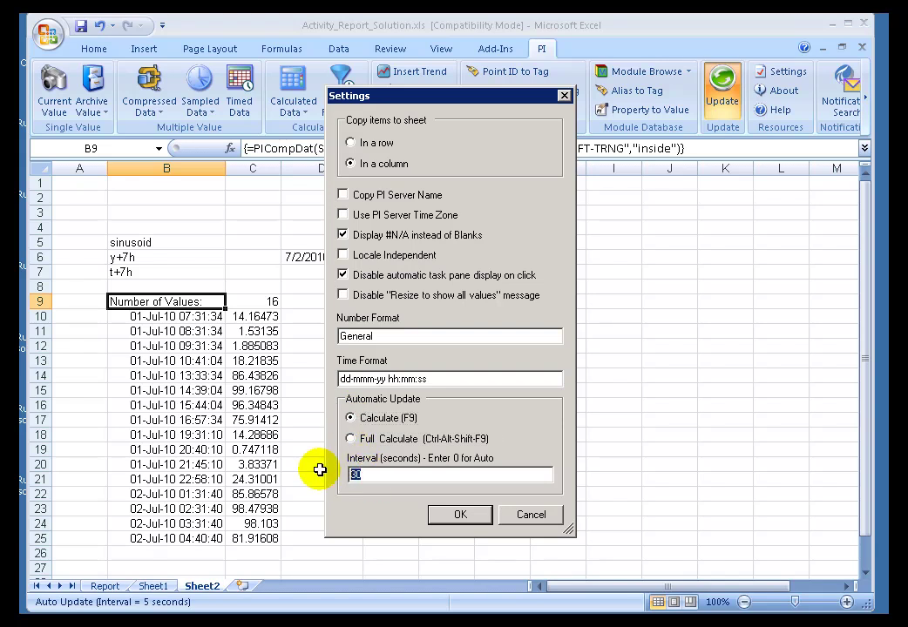
type("0")
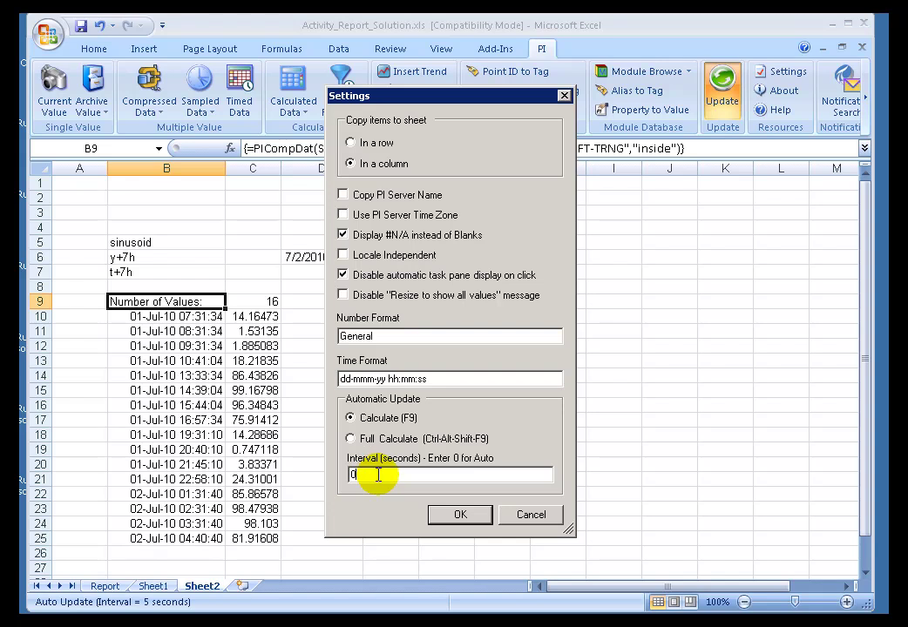
left_click(494, 475)
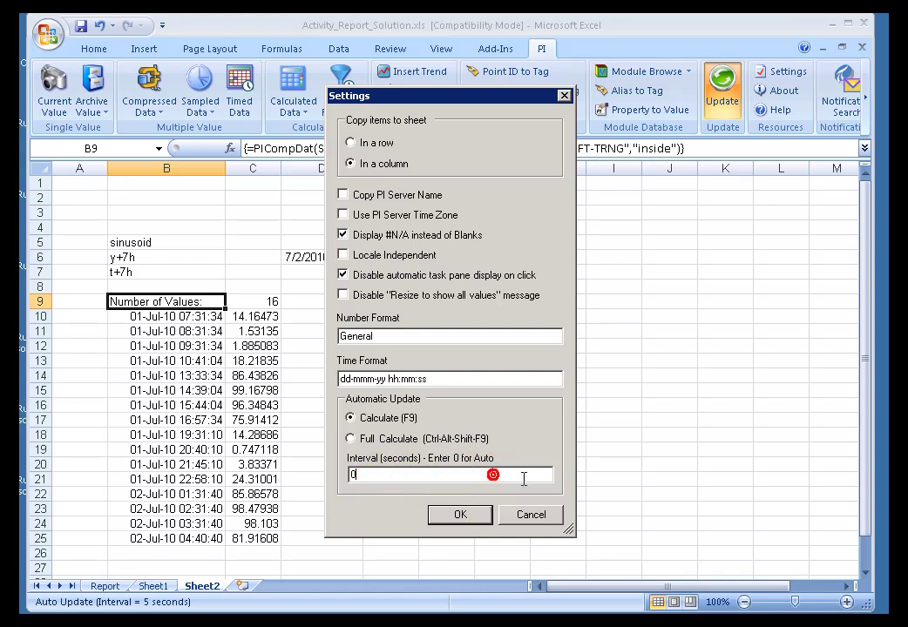
left_click(366, 477)
double_click(381, 474)
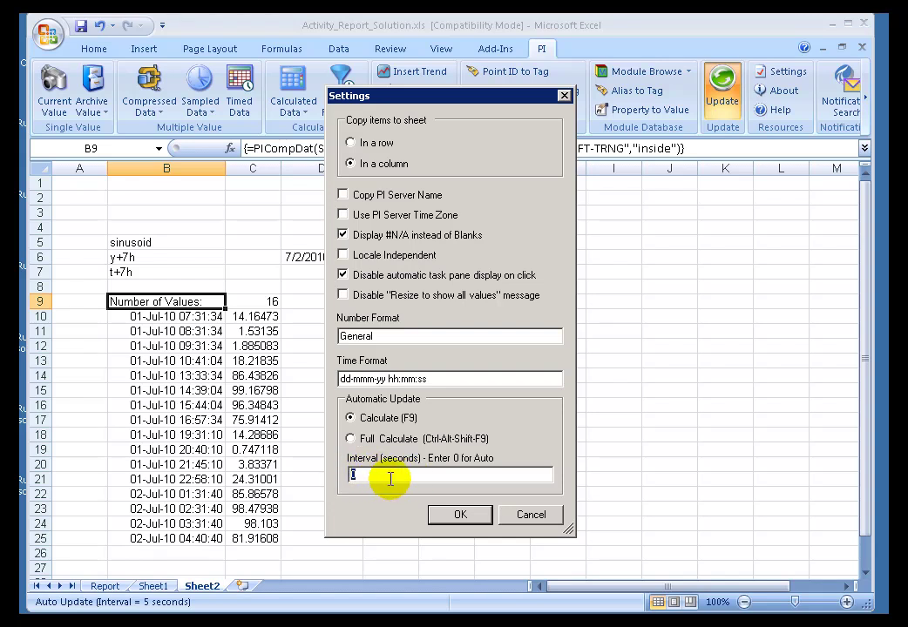
type("0")
left_click(383, 474)
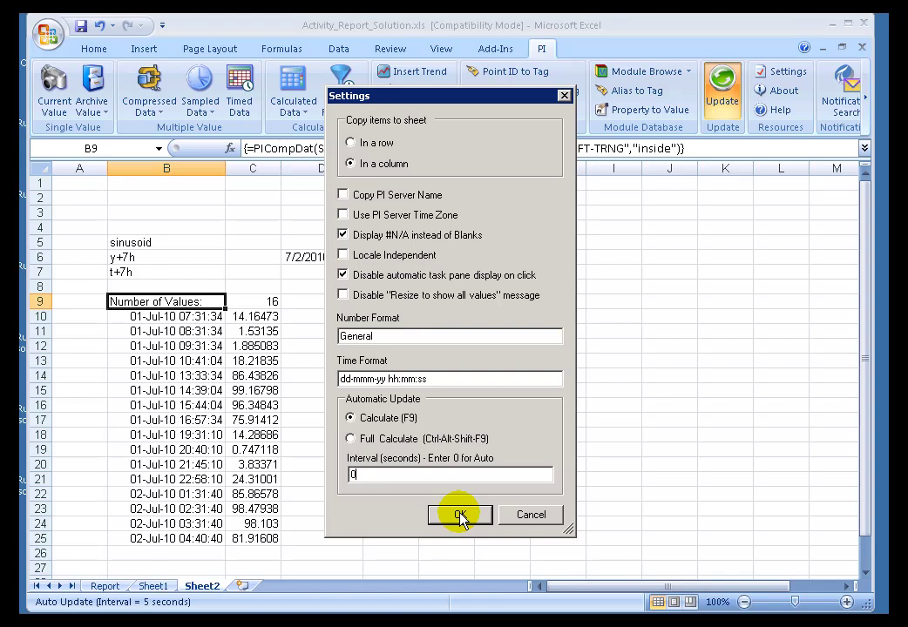
left_click_drag(375, 474, 339, 475)
left_click(391, 474)
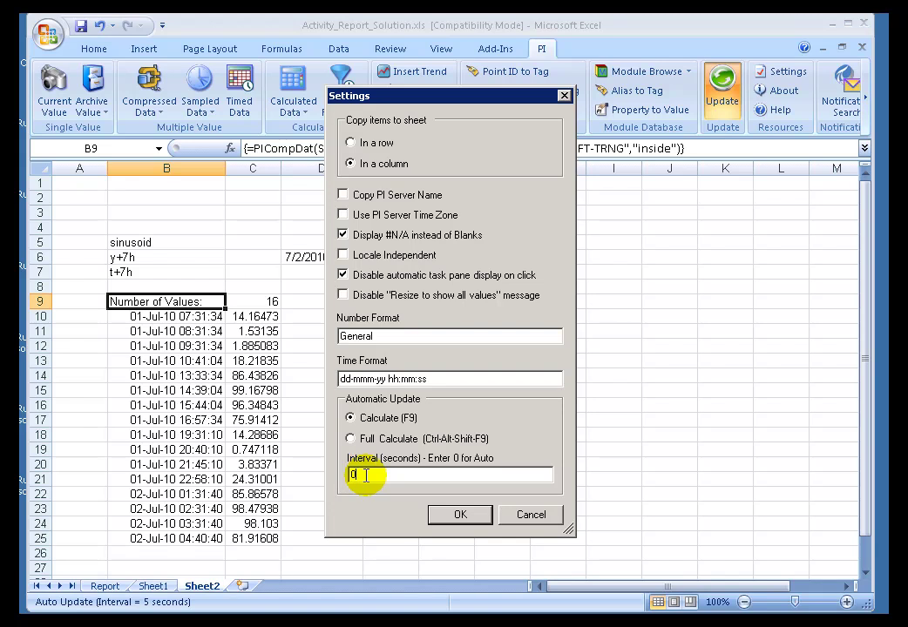
double_click(405, 476)
left_click(378, 475)
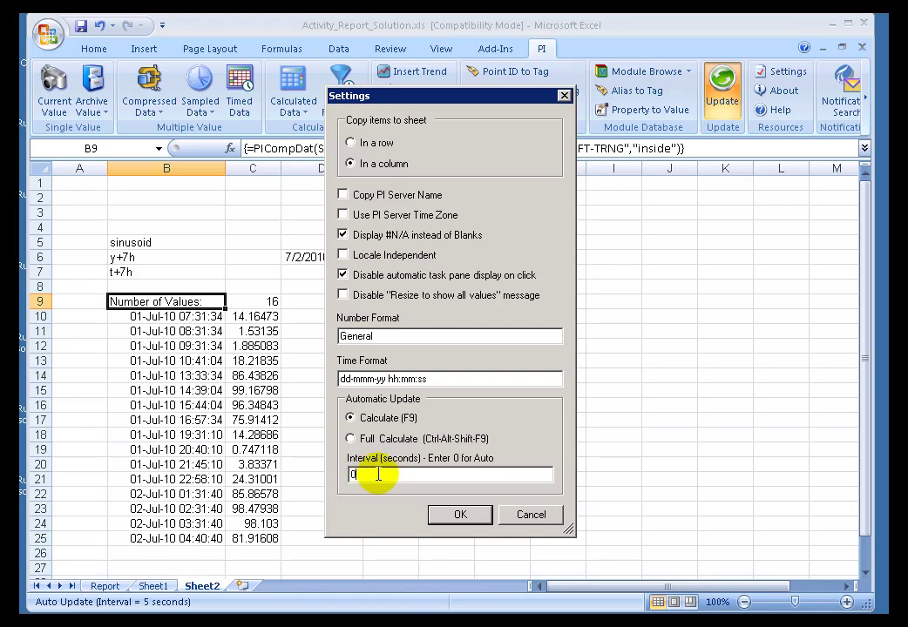
left_click_drag(376, 478, 323, 475)
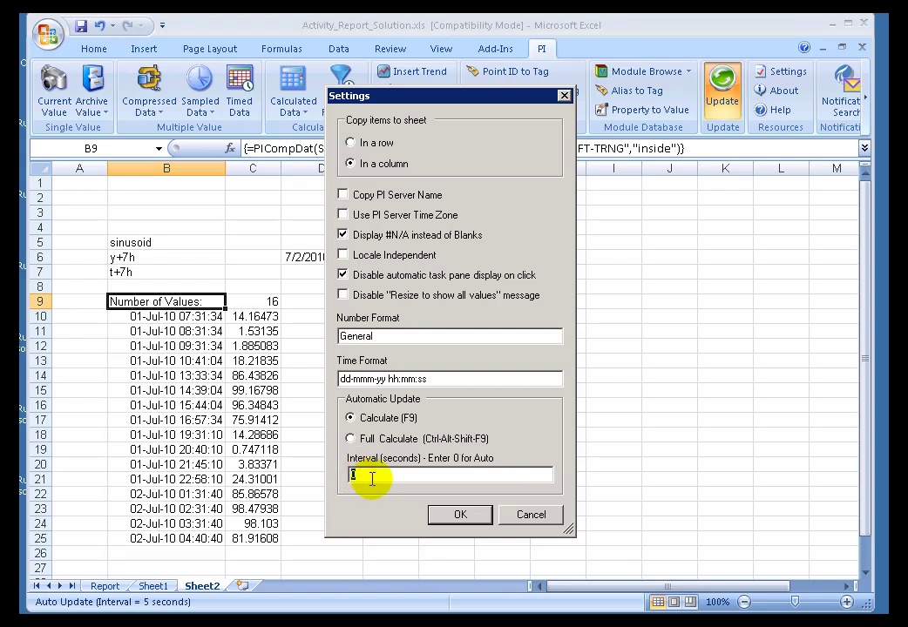
left_click(371, 477)
double_click(373, 477)
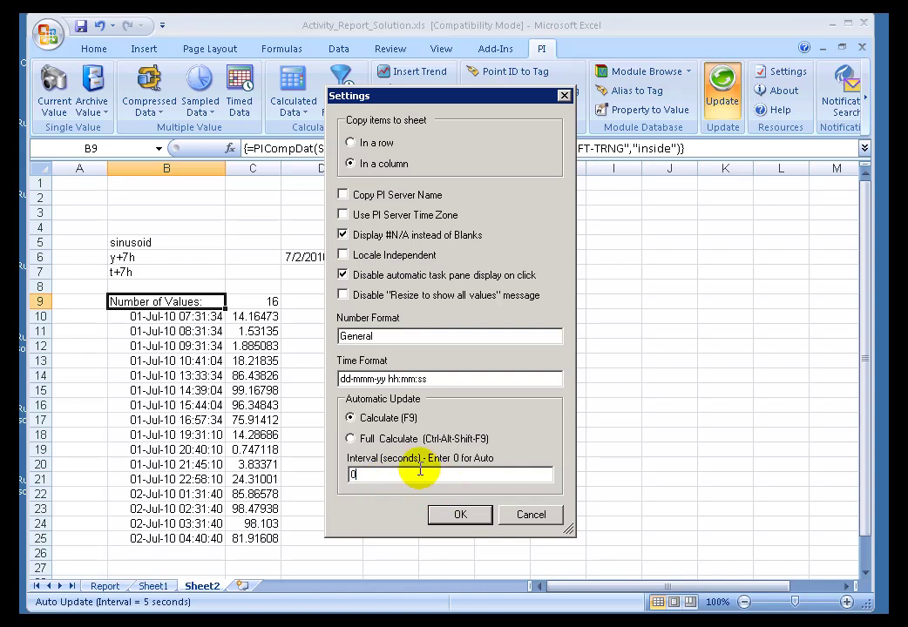
left_click(385, 475)
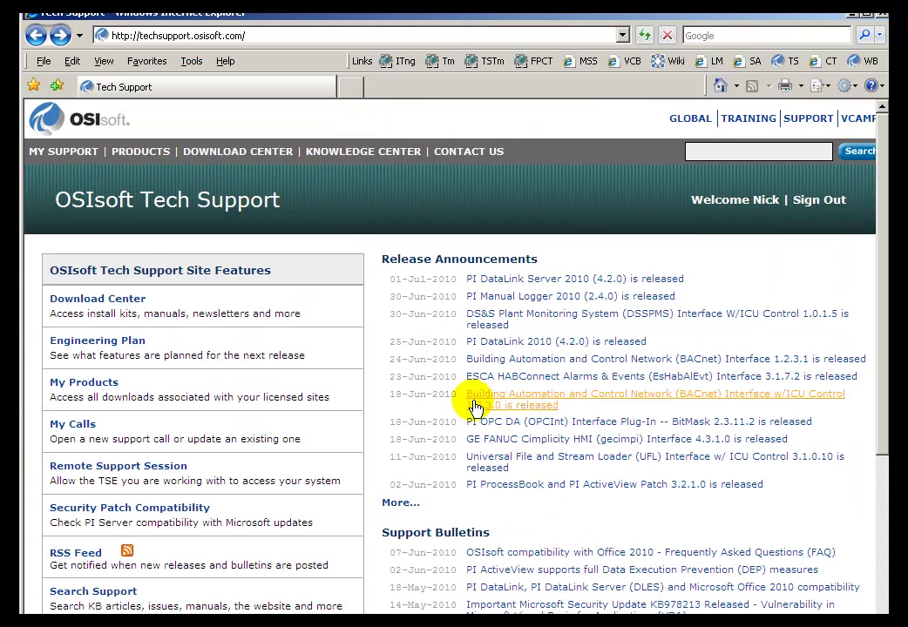
- Switch to Internet Explorer and open the User Manuals documentation in the OSIsoft Tech Support Download Center
left_click(219, 35)
left_click(256, 35)
mouse_move(232, 154)
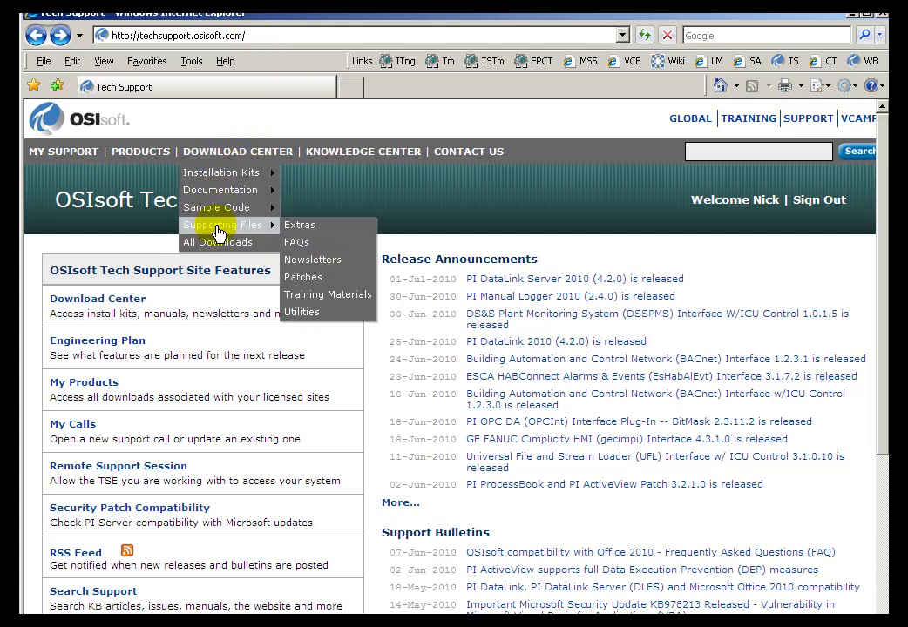
mouse_move(233, 197)
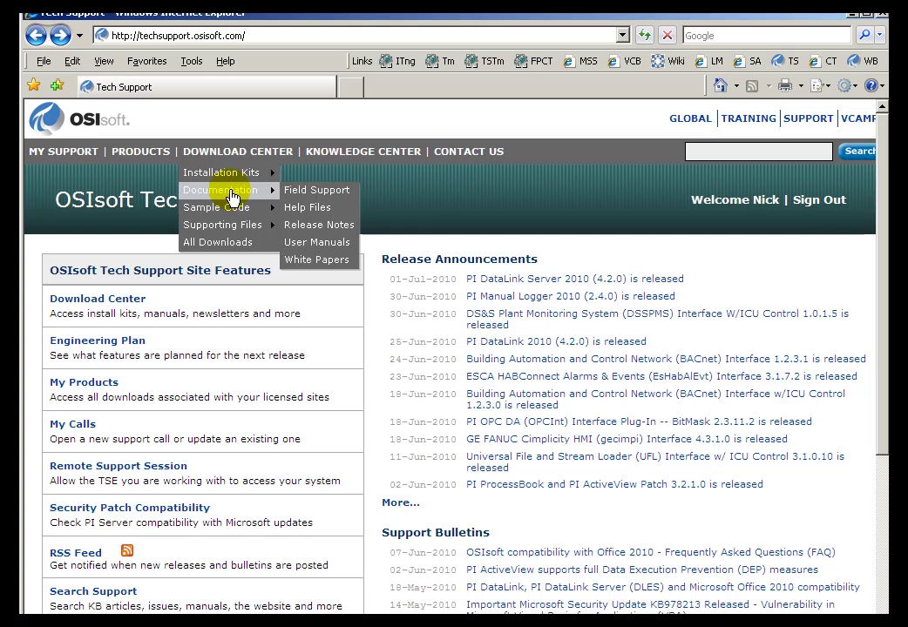
left_click(318, 244)
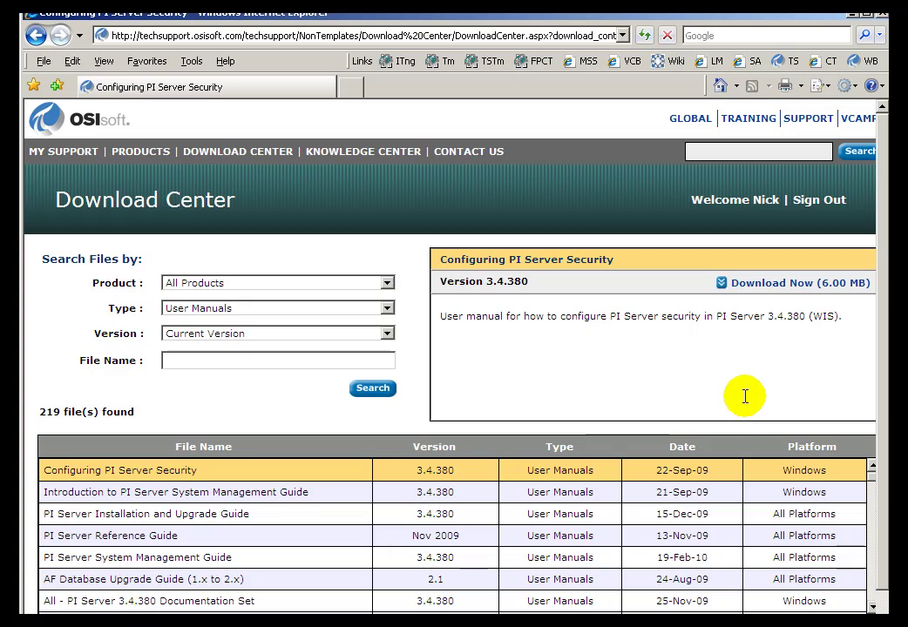
- Search the Download Center for PI DataLink user manuals in all versions and choose to download the version 4.1.1 manual
left_click(386, 283)
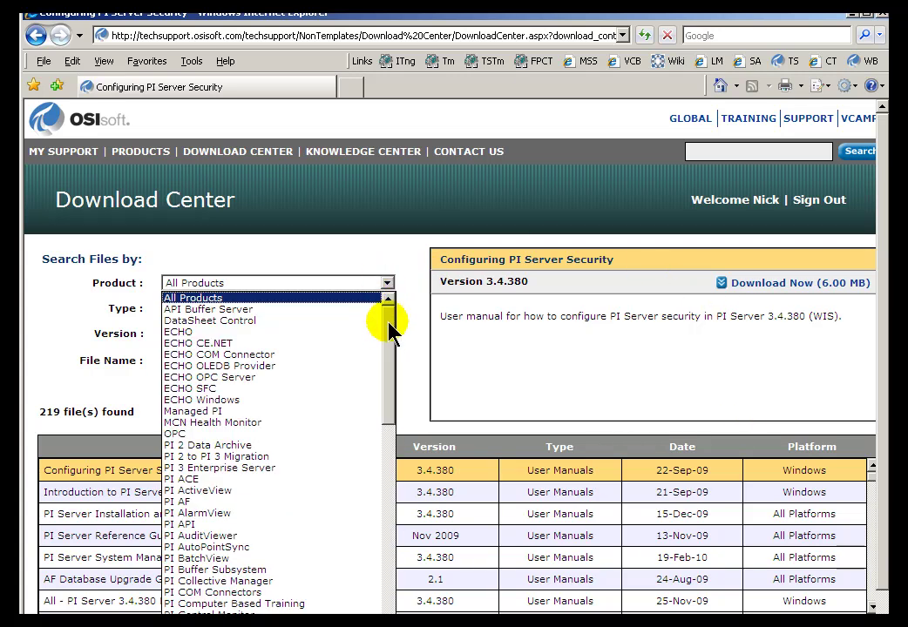
scroll(391, 340, "down", 5)
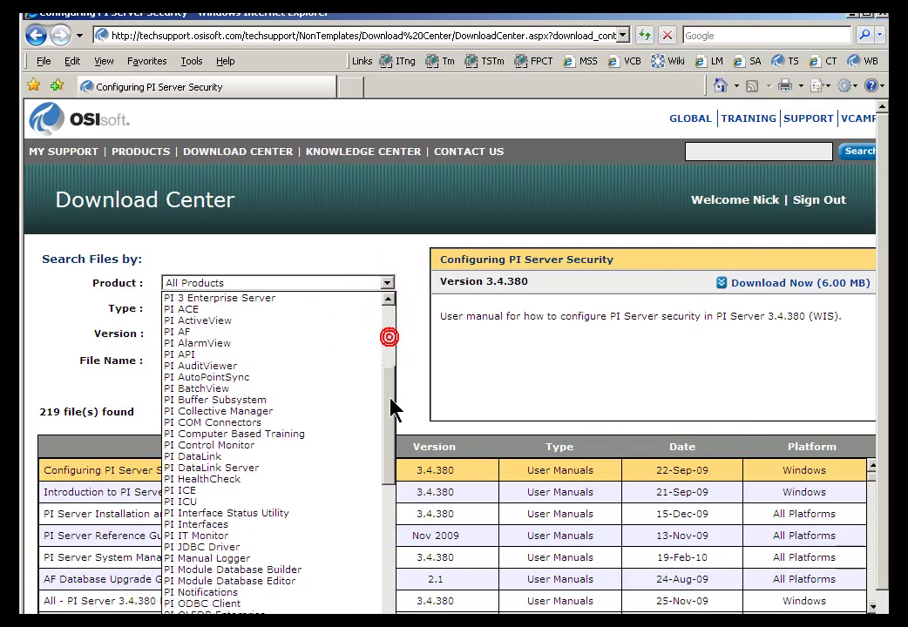
left_click(204, 458)
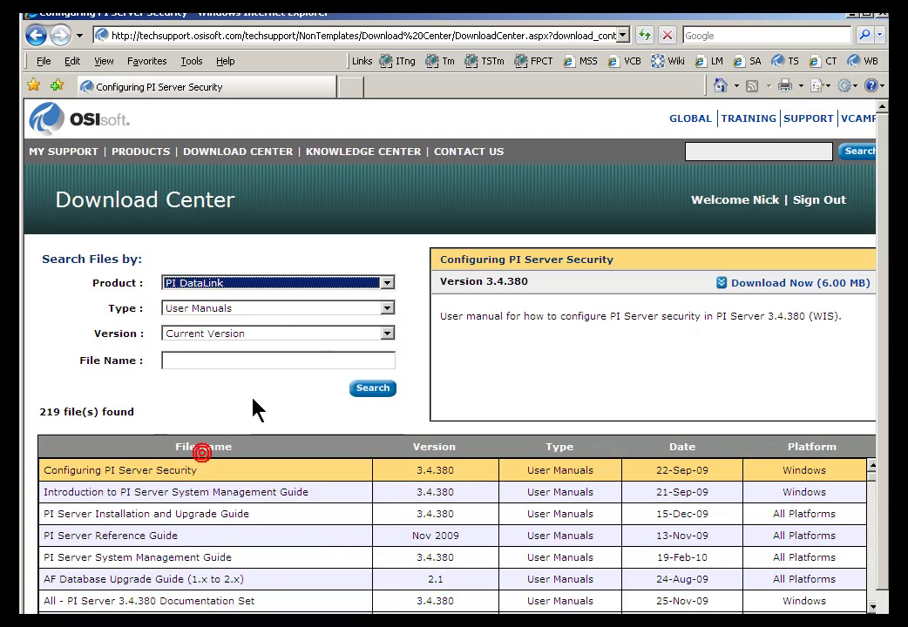
left_click(386, 335)
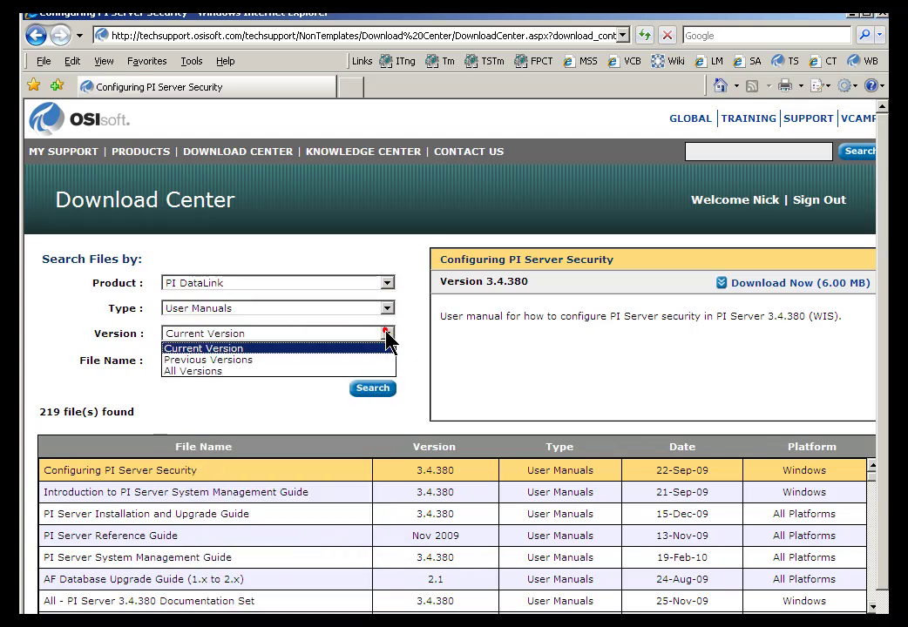
left_click(195, 372)
left_click(377, 392)
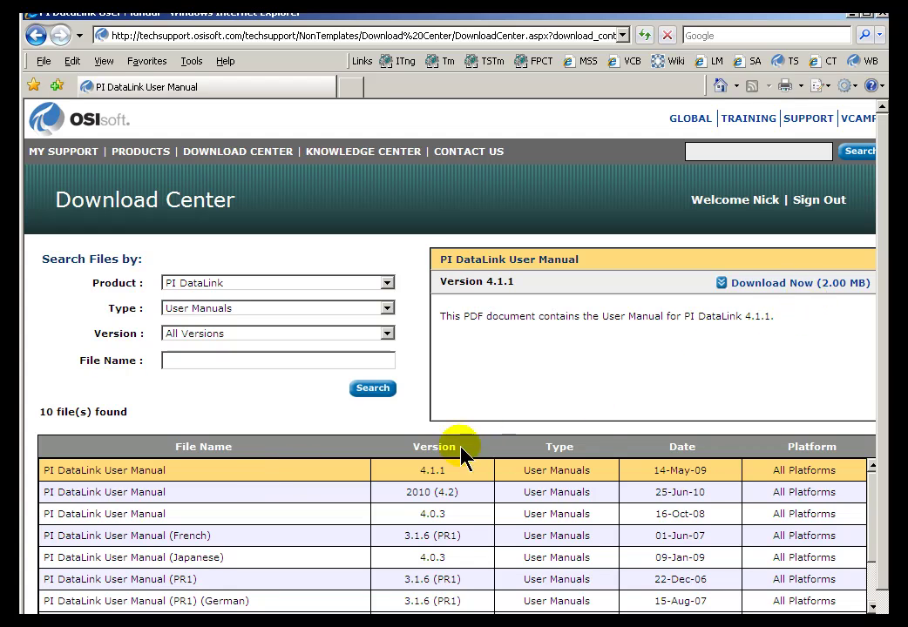
left_click(790, 285)
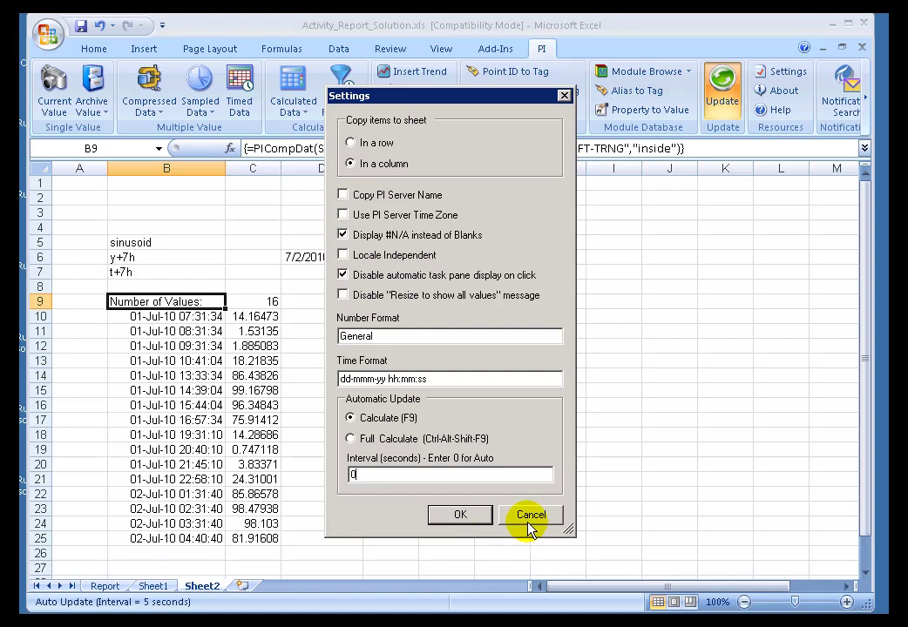
- Switch back to Excel and close the PI DataLink settings without saving changes
left_click(531, 516)
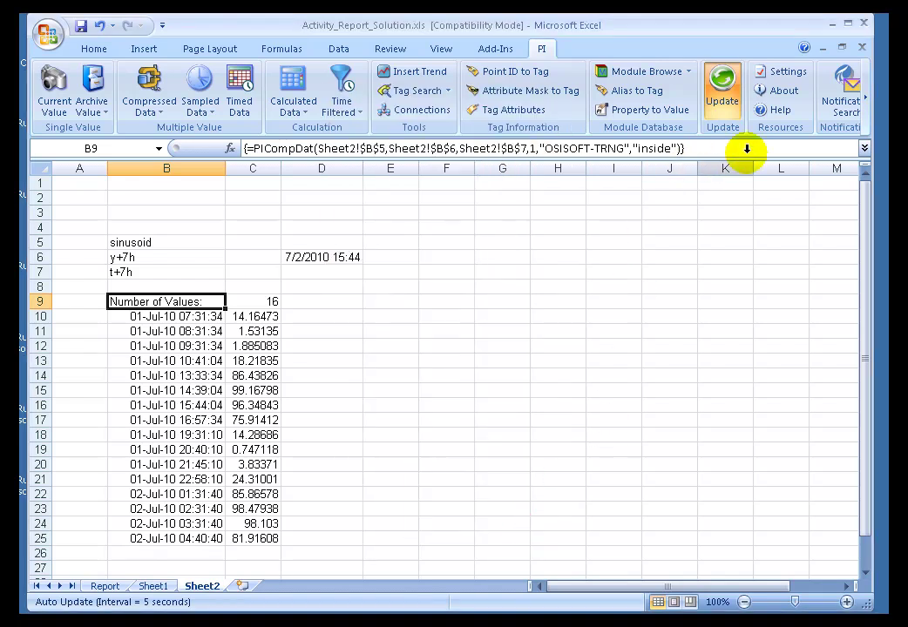
- Consult the PI Server Connections topic under Basics in the PI DataLink user guide help, and close the help
left_click(770, 112)
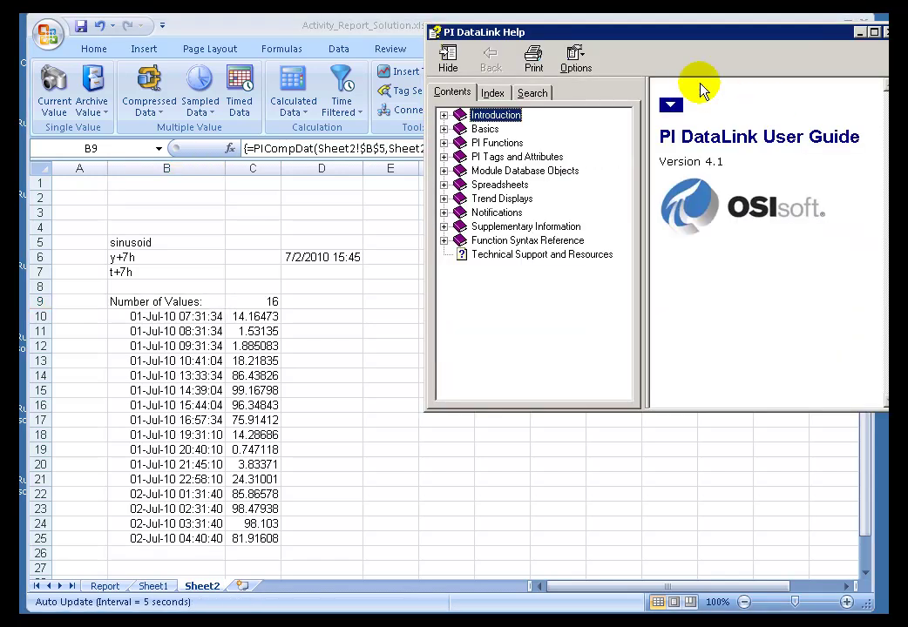
left_click(444, 129)
left_click(504, 145)
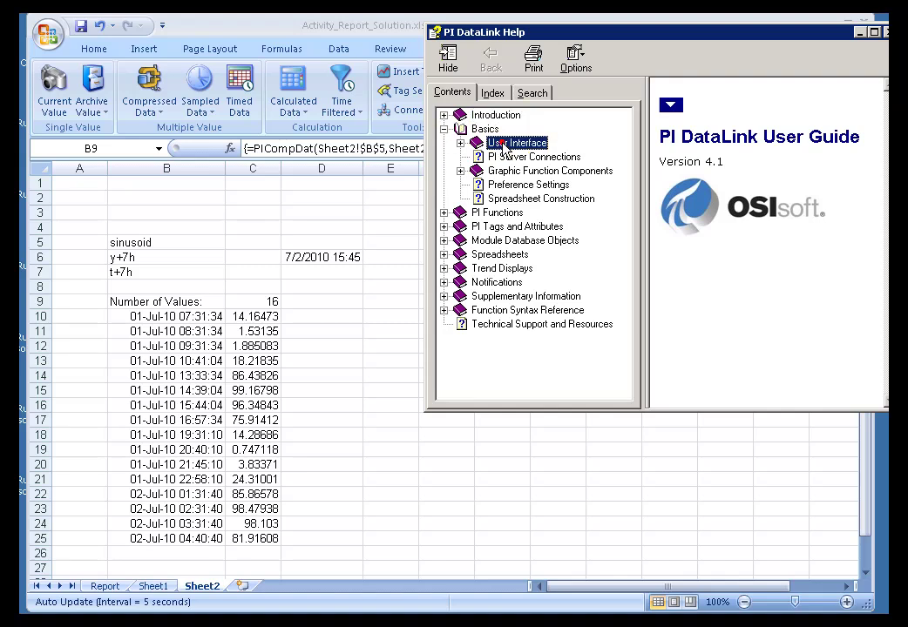
left_click(527, 157)
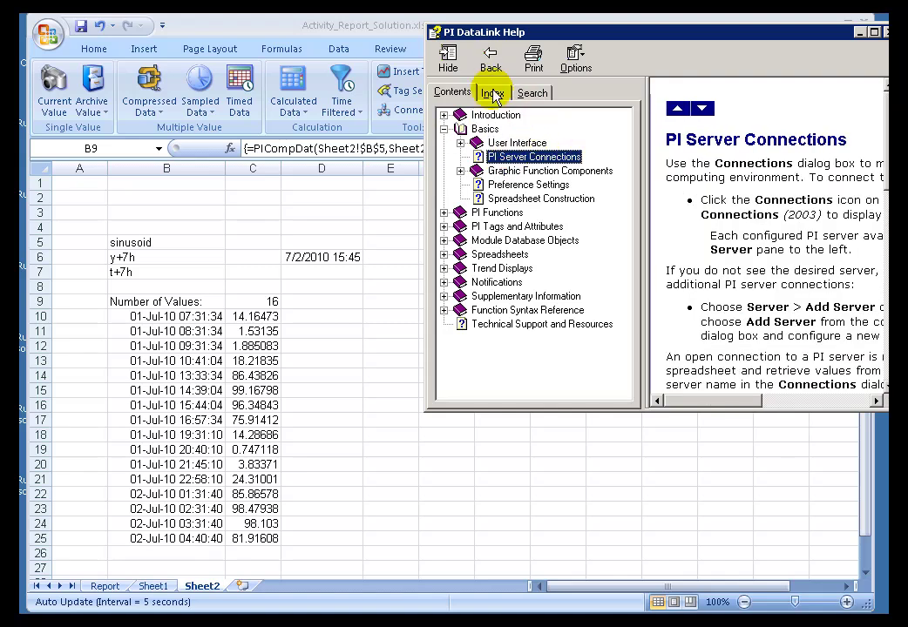
left_click(883, 32)
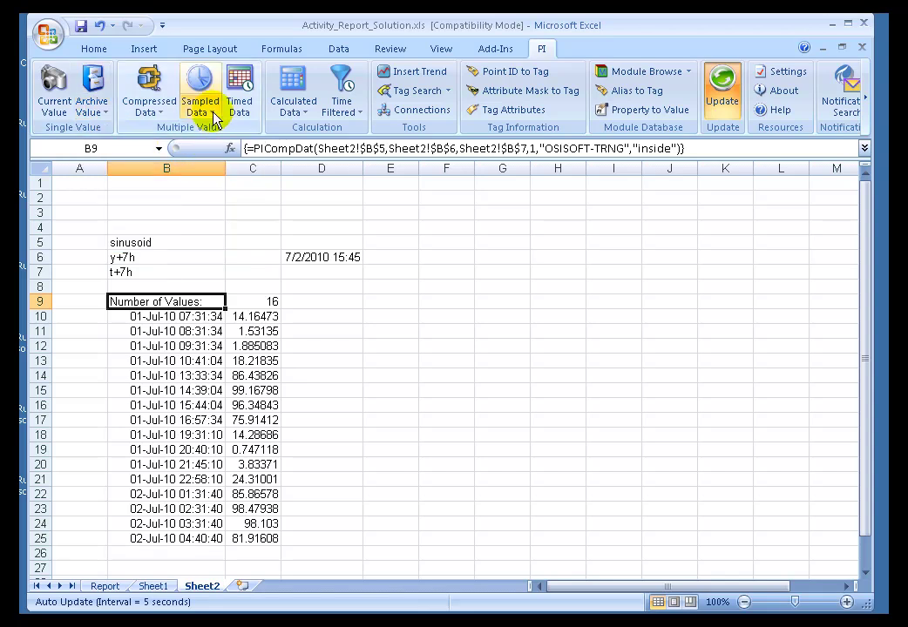
- Insert sampled data for tag cdt158 at cell H6 using the preset for hourly values for yesterday
left_click(555, 256)
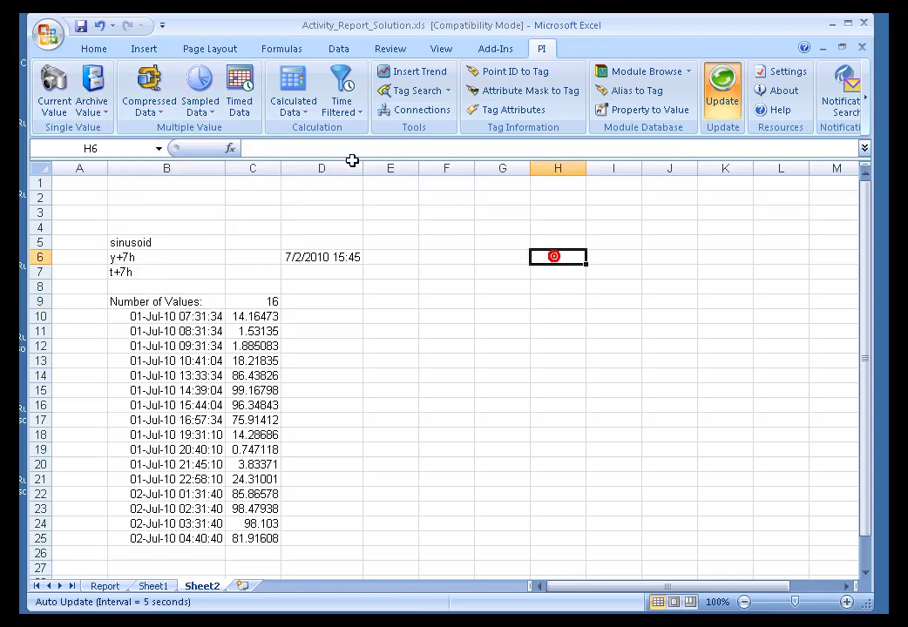
left_click(211, 116)
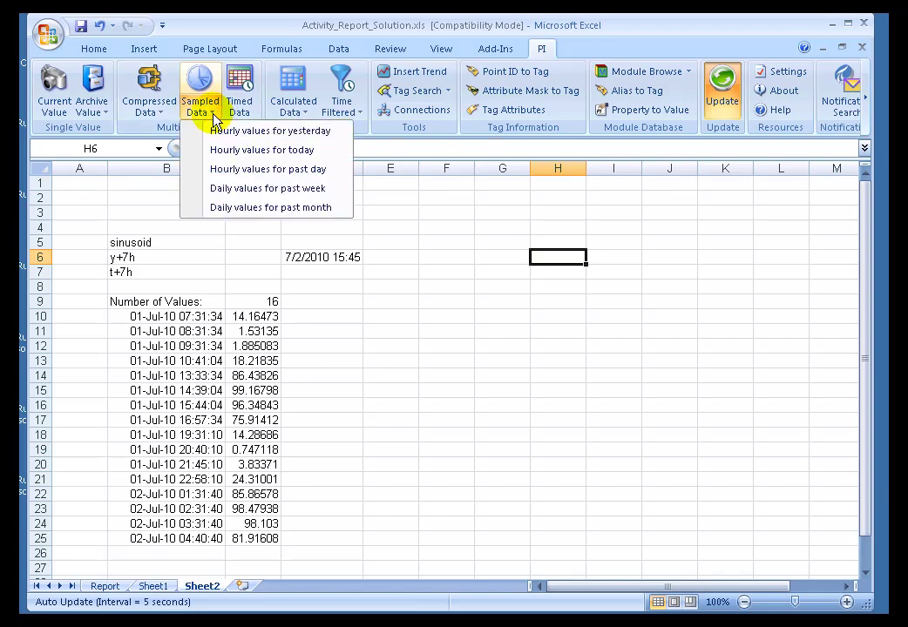
left_click(257, 132)
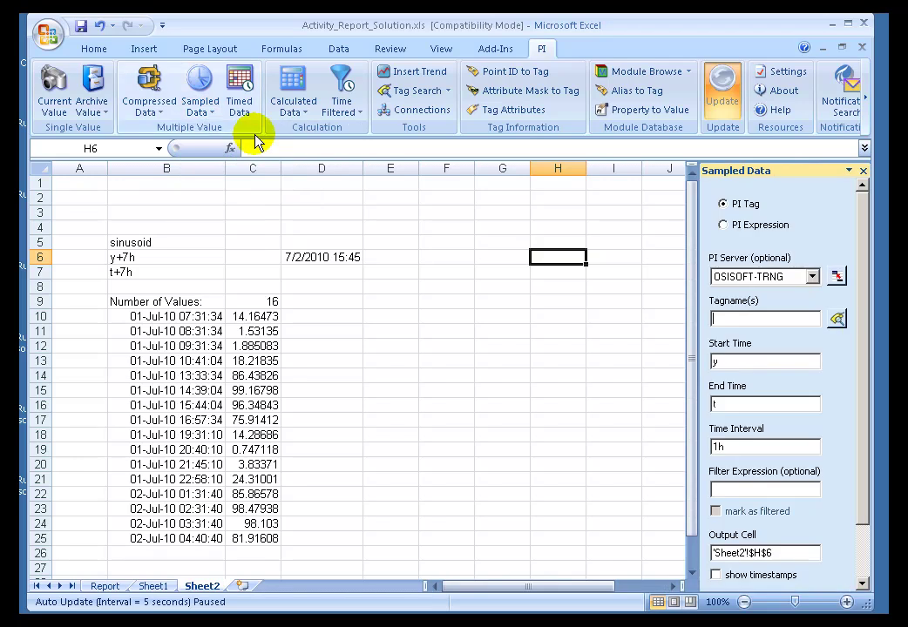
type("cdt158")
key("Return")
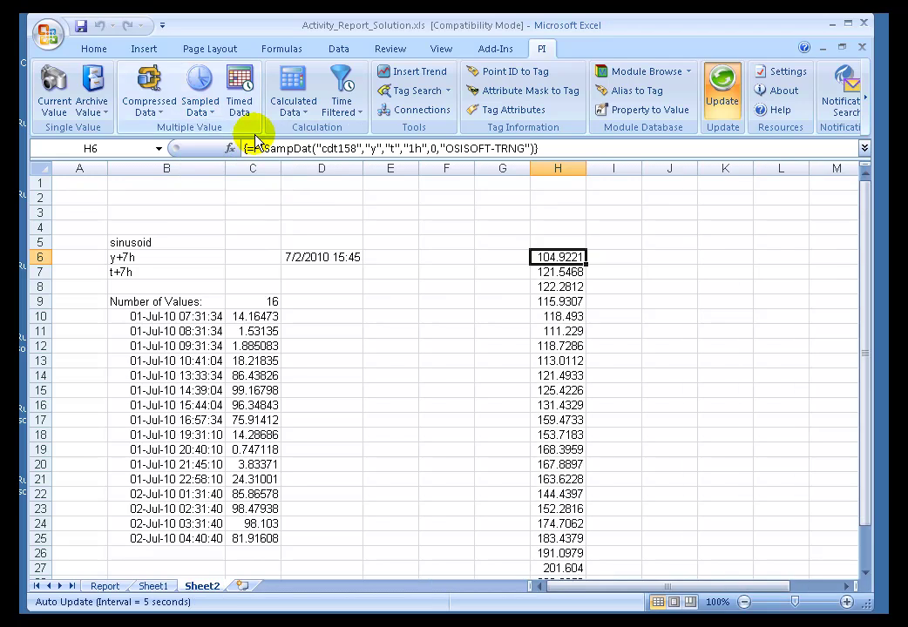
- Show the preset time ranges available for the Time Filtered function
left_click(360, 112)
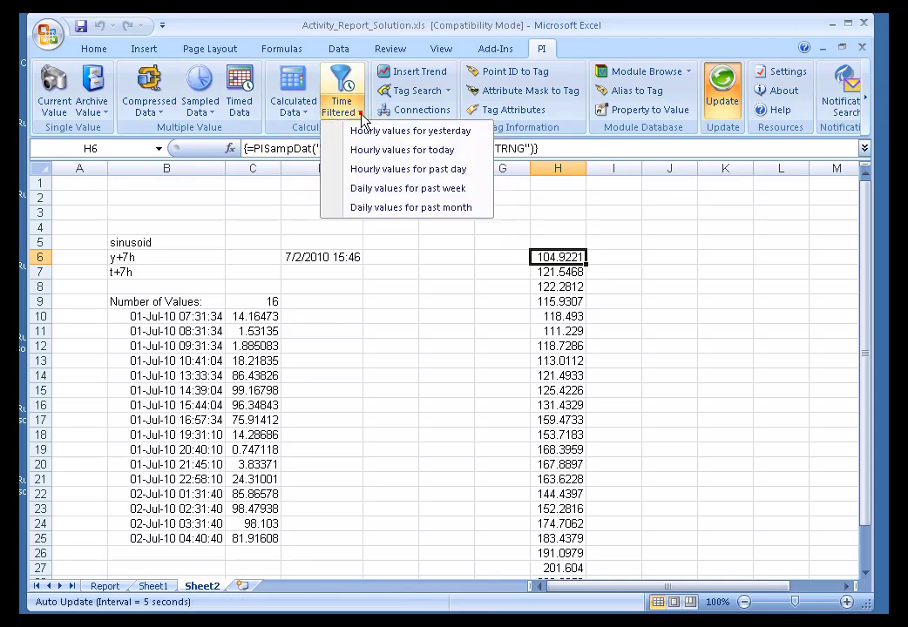